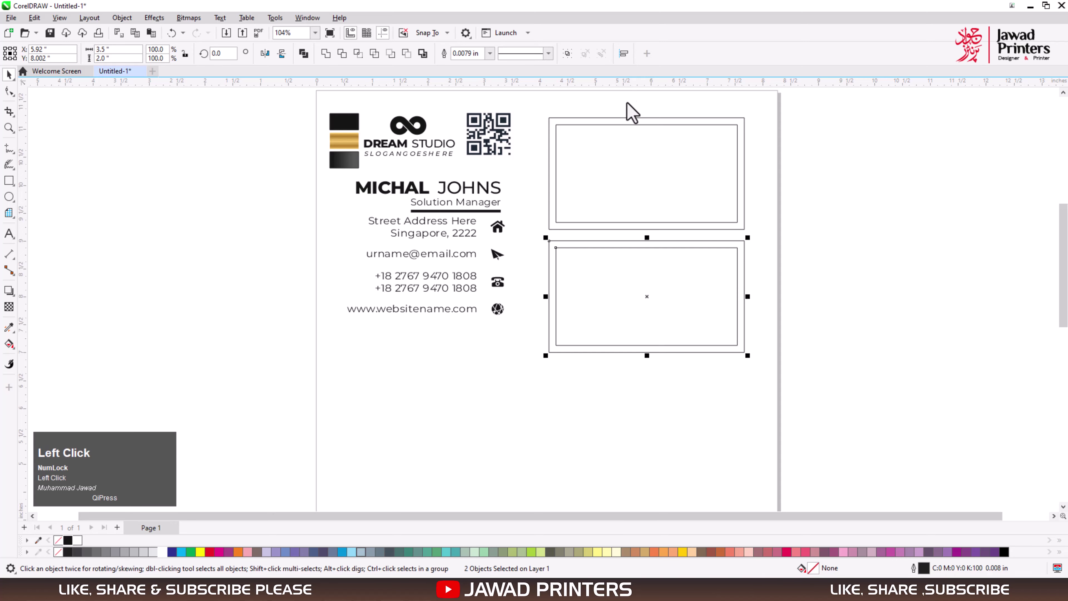
Place horizontal and vertical guidelines along the edges of the inner margin rectangles of both card outlines
drag(636, 120, 636, 123)
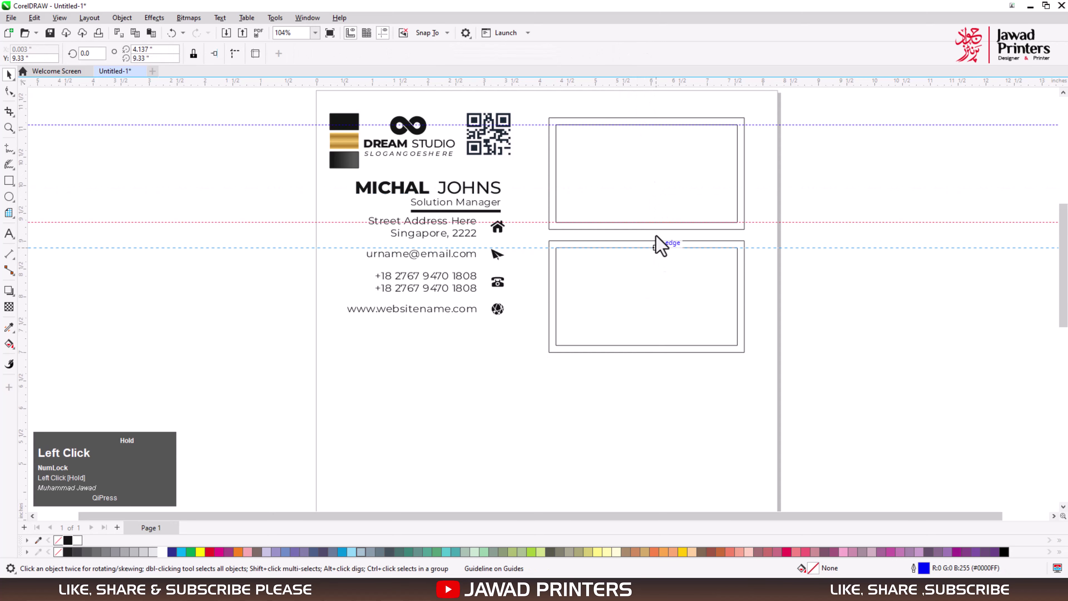
drag(659, 246, 659, 247)
drag(666, 344, 666, 345)
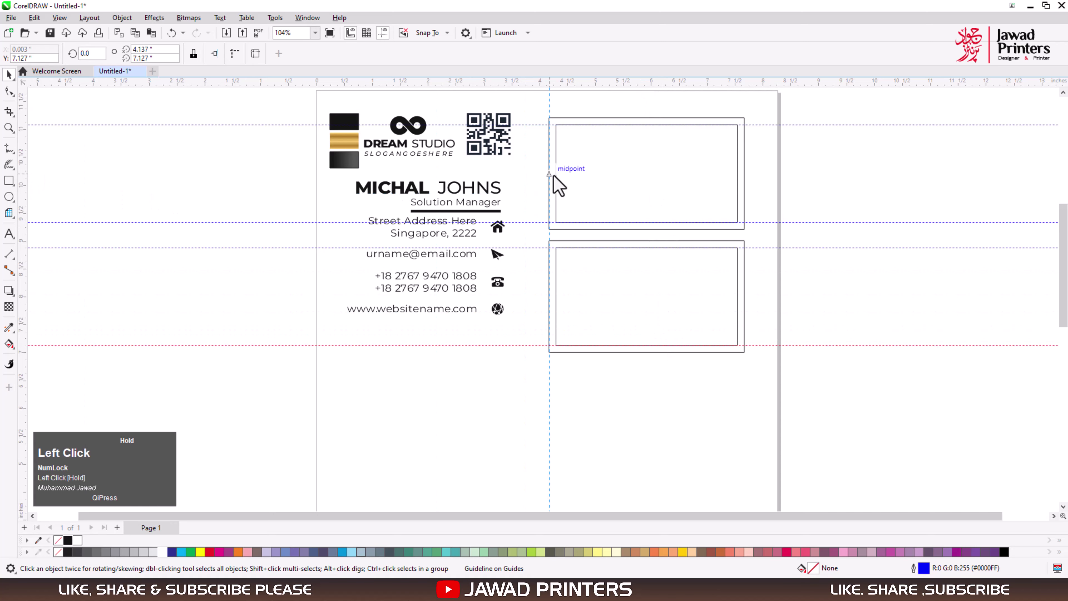
drag(545, 173, 546, 174)
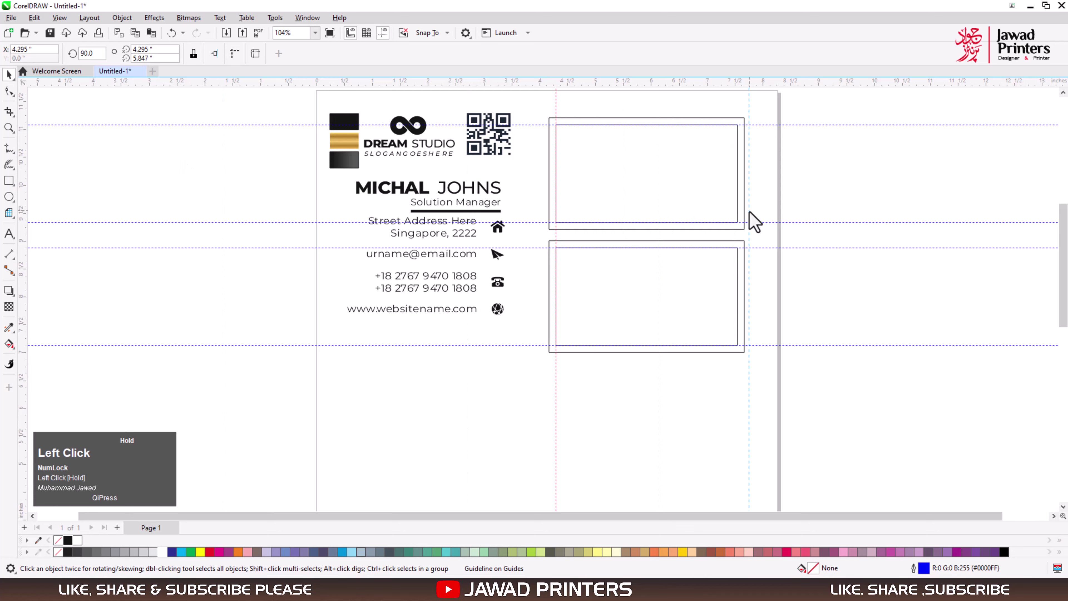
drag(738, 194, 738, 195)
Delete the inner margin rectangles from the upper and lower card outlines
right_click(633, 156)
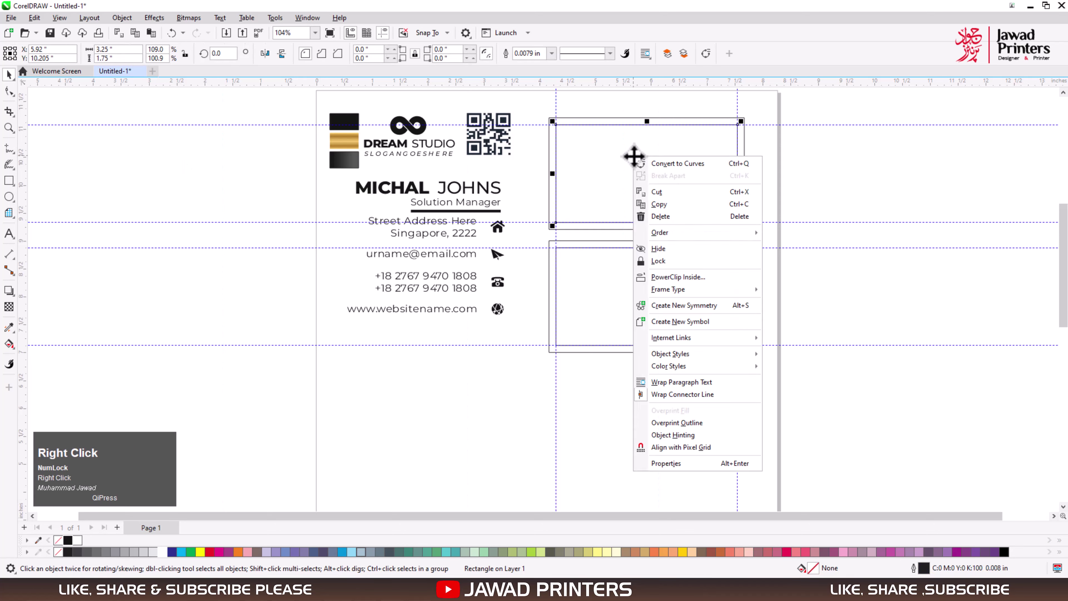
click(647, 278)
right_click(648, 266)
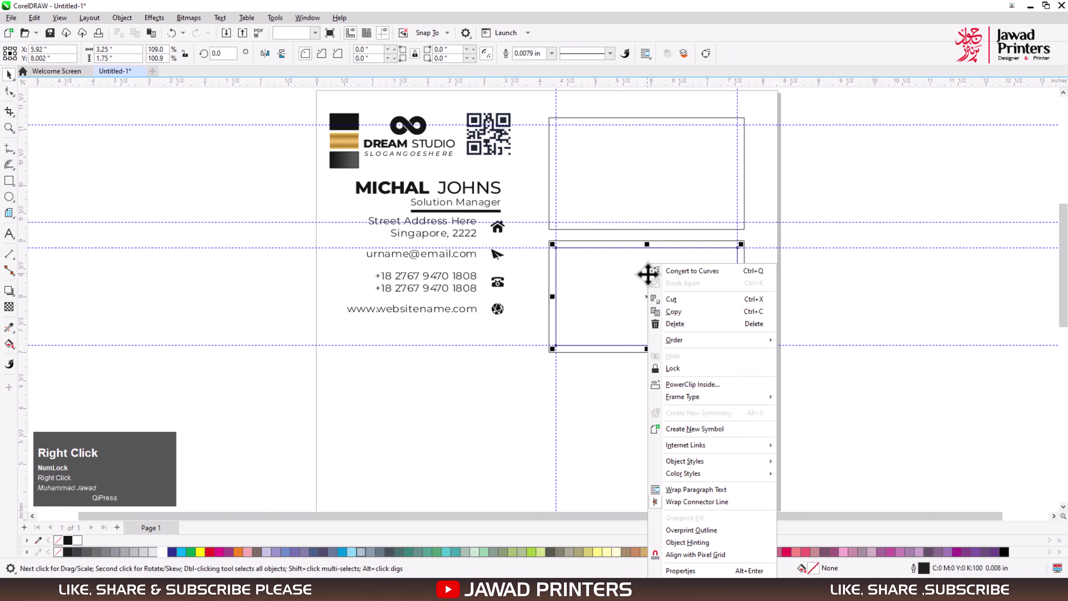
click(675, 323)
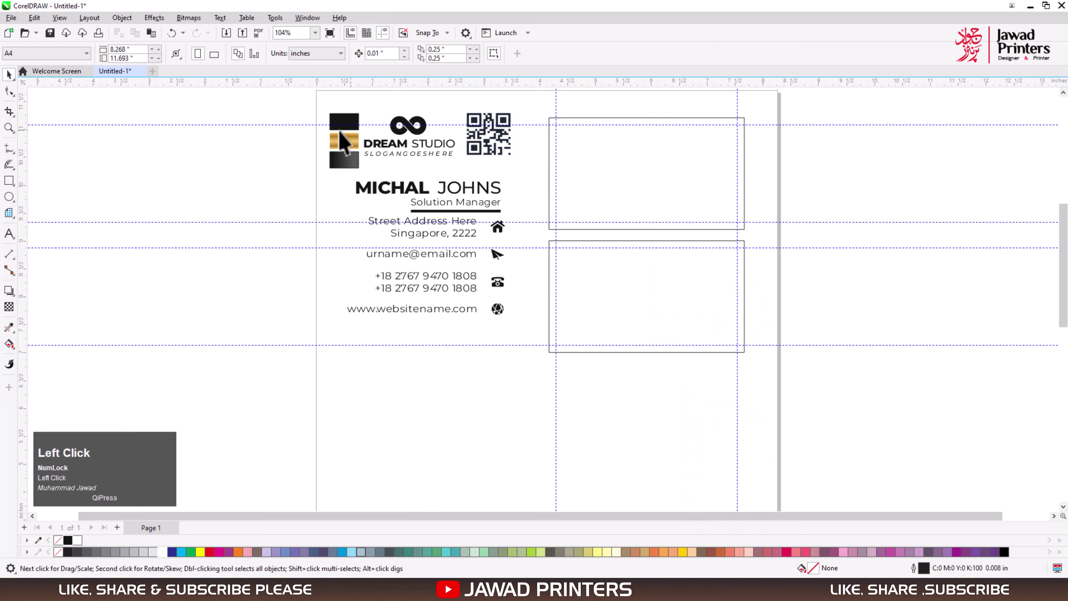
Select all the logo, swatch, QR code, text and icon objects, enlarge them slightly and move them closer to the card outlines
key(F2)
drag(324, 105, 682, 325)
drag(761, 363, 760, 362)
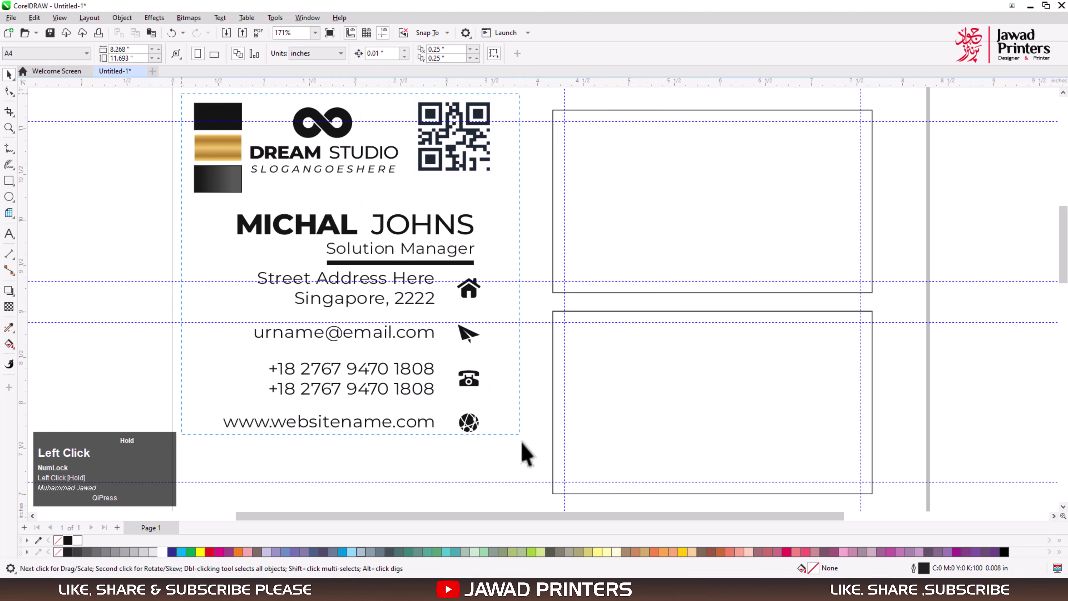
drag(522, 442, 523, 465)
click(248, 364)
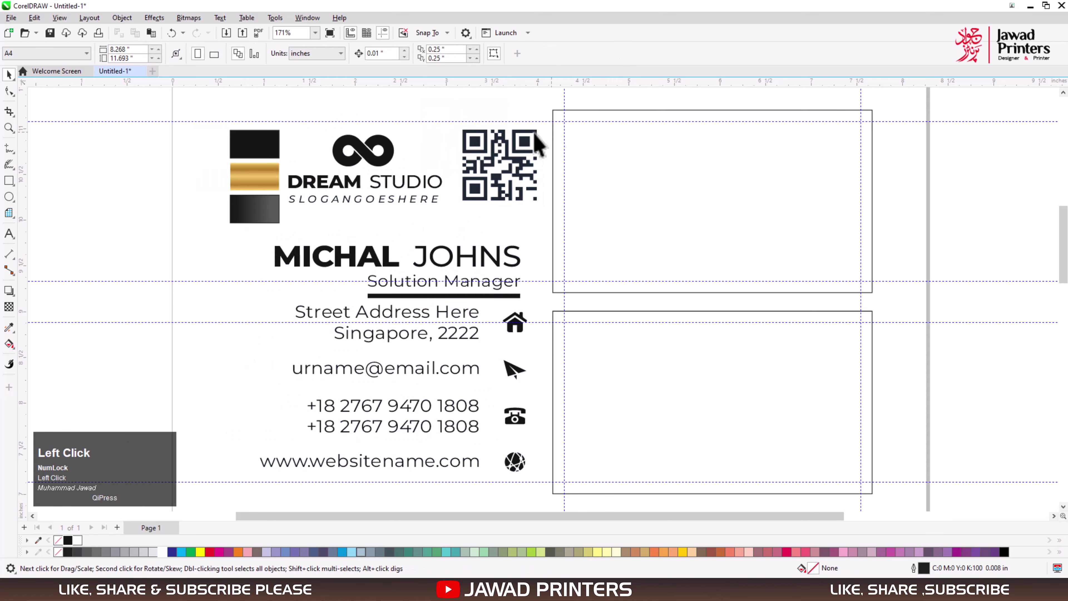
Draw a full-height rectangle about 0.877 by 2.0 inches against the right edge of the upper card
click(9, 180)
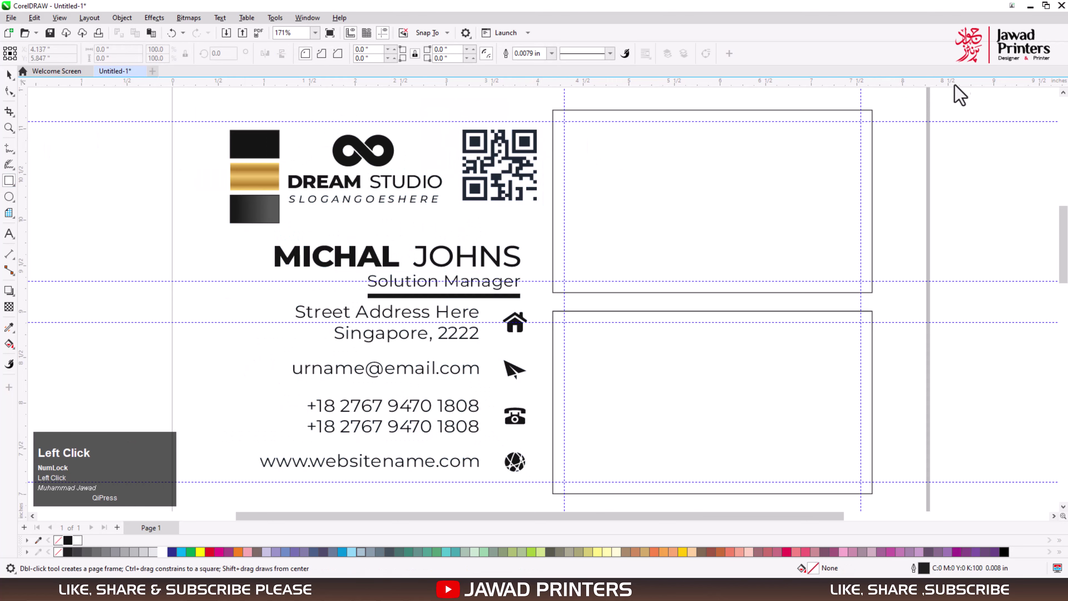
drag(873, 110, 793, 293)
key(space)
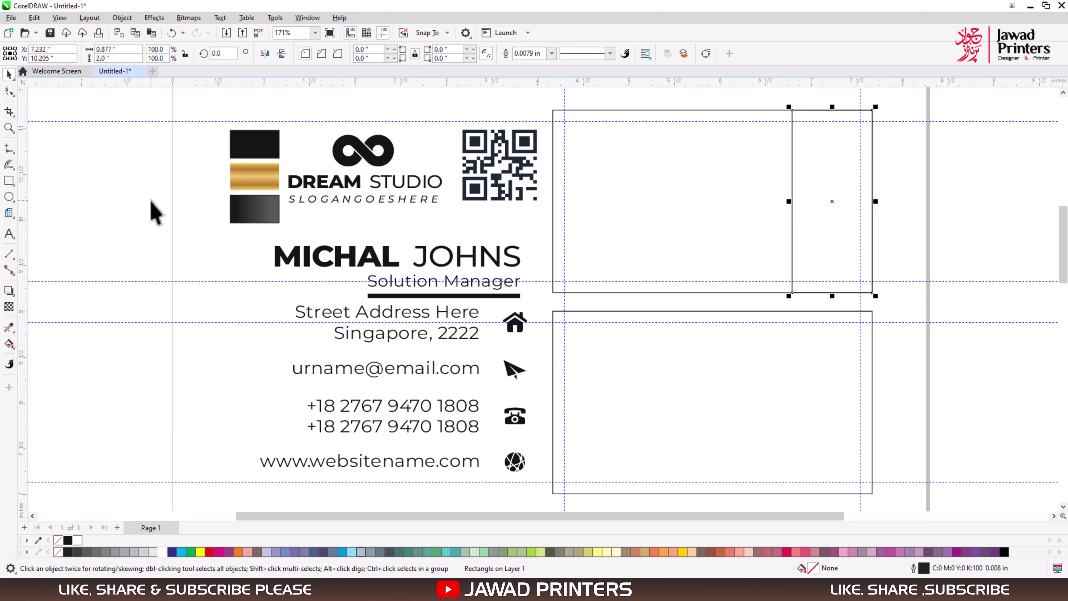
Fill the upper card's side rectangle with the black sampled from the top swatch using the Color Eyedropper
click(38, 242)
click(11, 336)
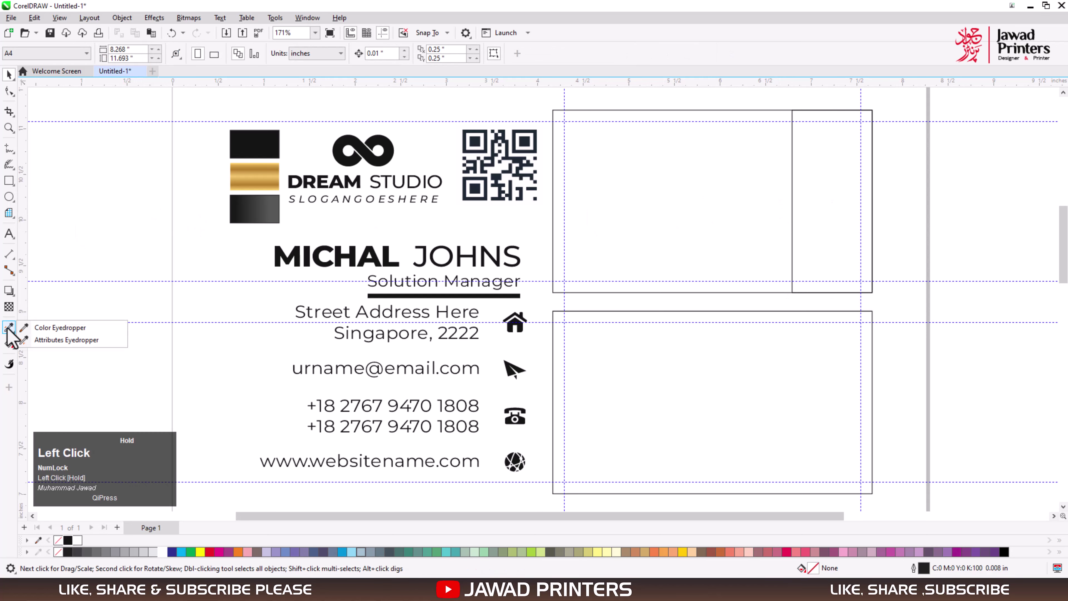
click(42, 331)
click(259, 139)
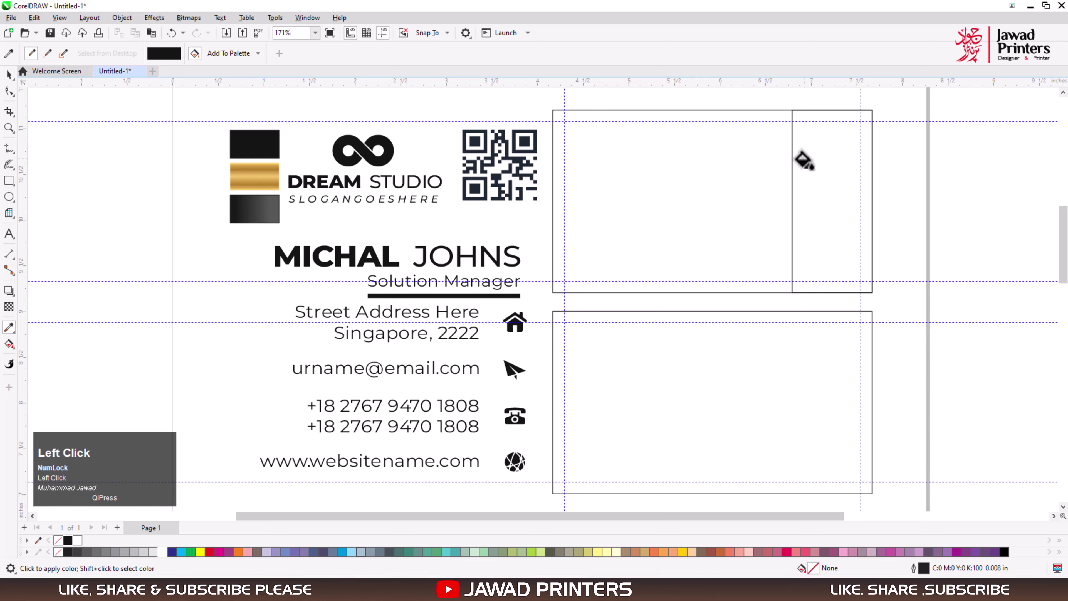
click(803, 164)
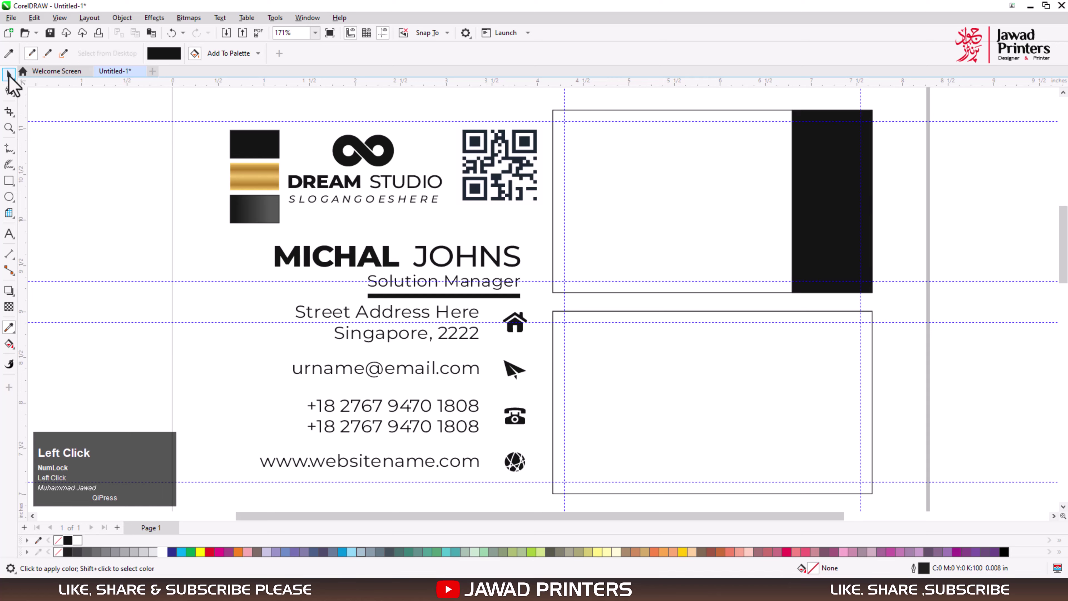
click(9, 75)
click(799, 212)
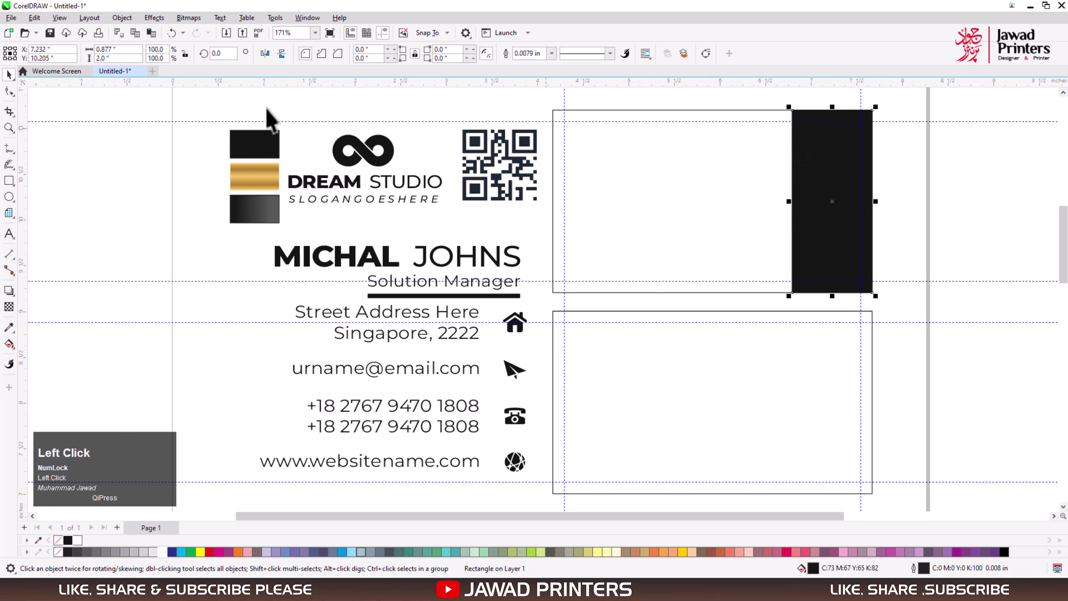
Try to fill the upper card's background with the solid grey sampled from the dark gradient swatch
key(F2)
click(865, 311)
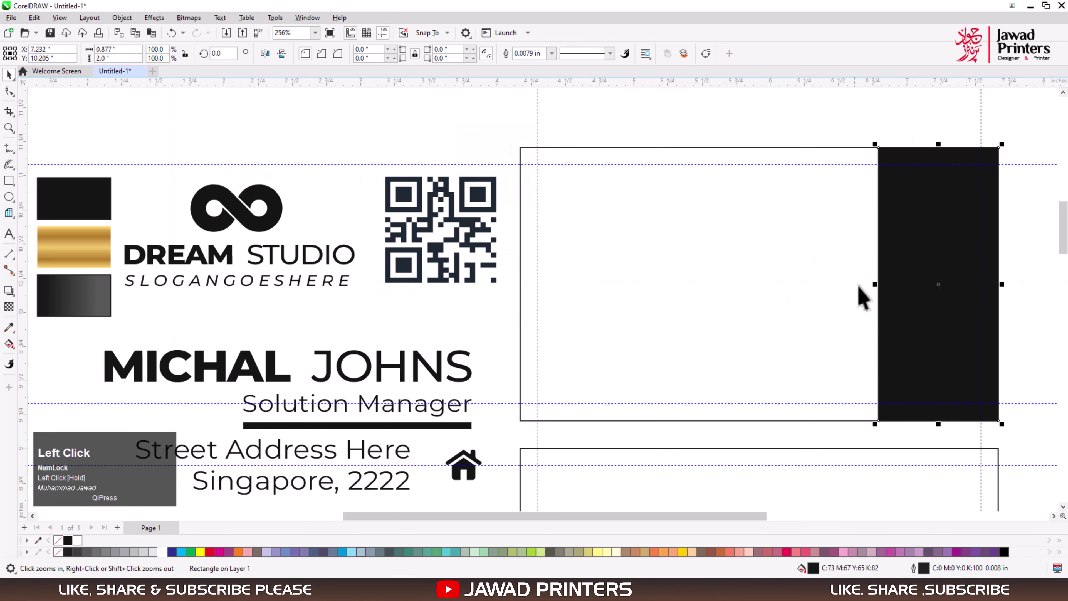
click(9, 327)
click(109, 291)
click(543, 320)
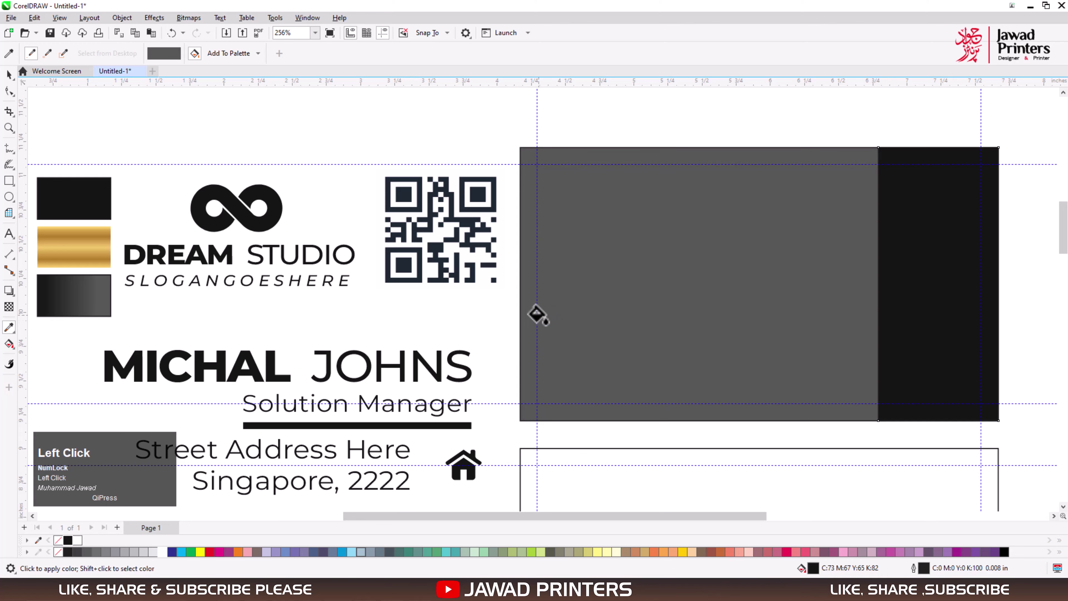
key(ctrl+z)
key(space)
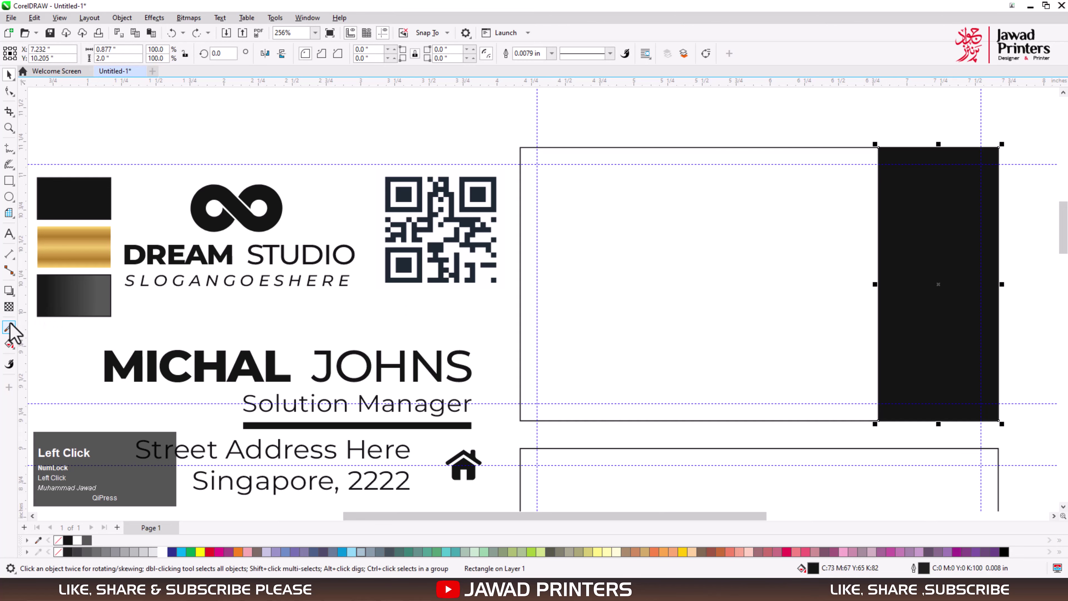
Copy the dark gradient swatch's fill onto the upper card's background with the Attributes Eyedropper
click(9, 328)
click(63, 339)
click(556, 309)
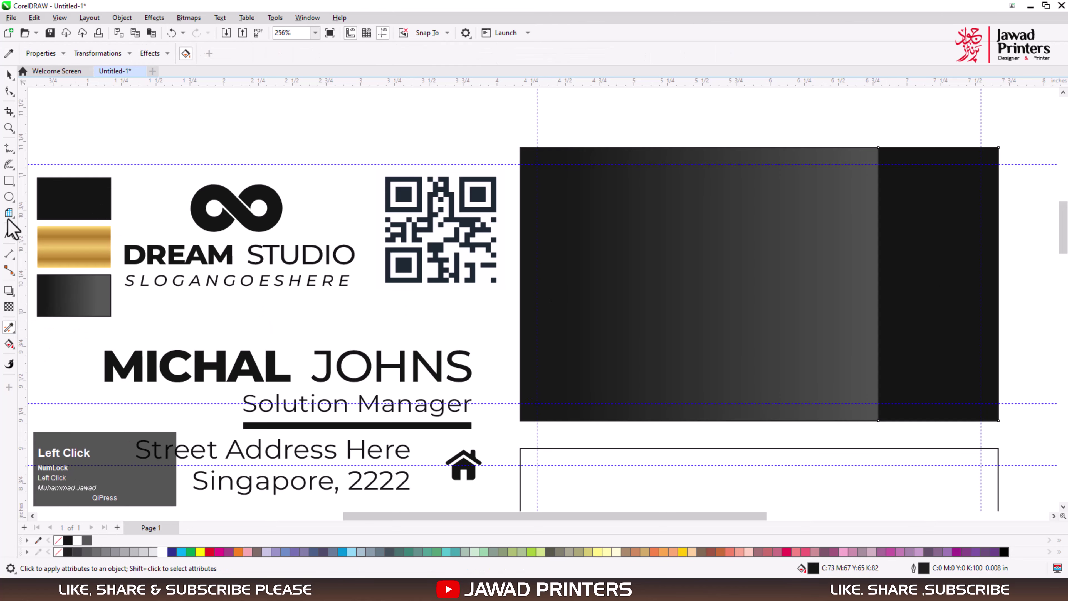
key(space)
click(692, 236)
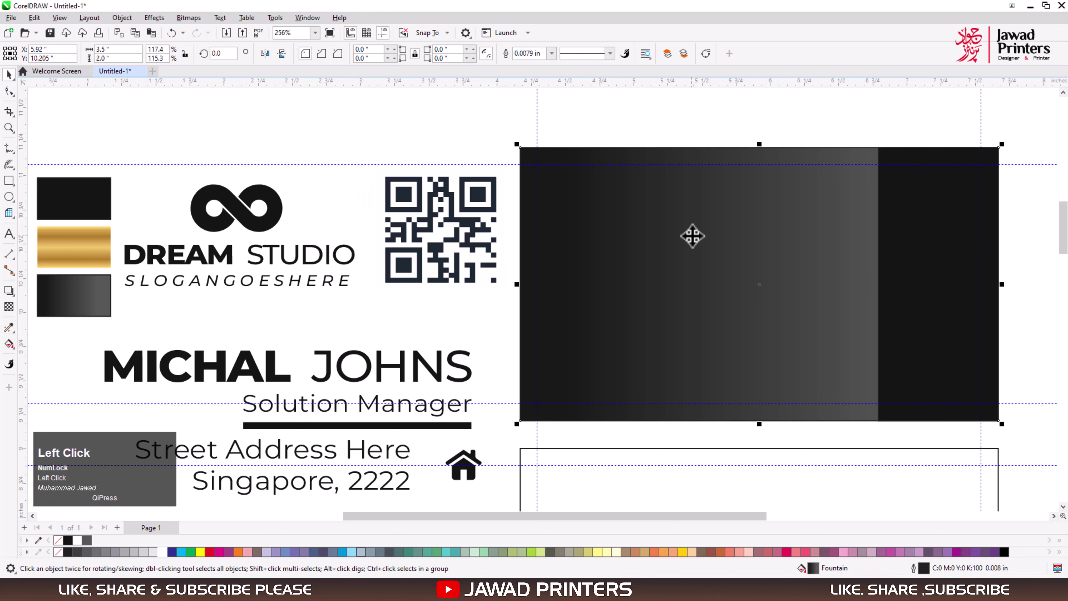
click(663, 133)
Draw a narrow full-height rectangle about 0.053 by 2.0 inches on the gradient area just left of the black panel
click(10, 181)
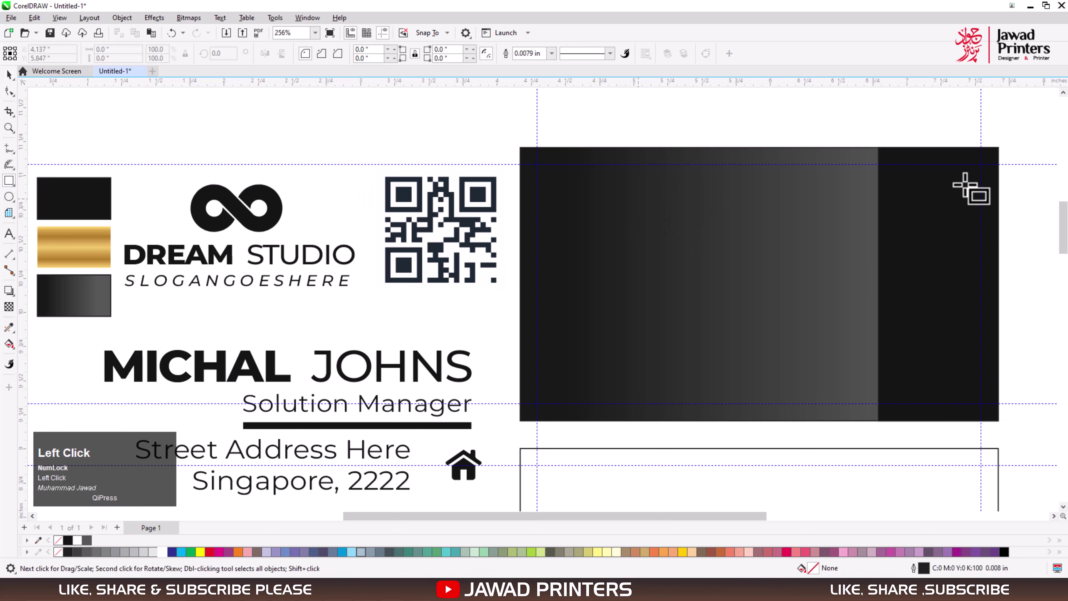
key(F2)
drag(743, 144, 962, 440)
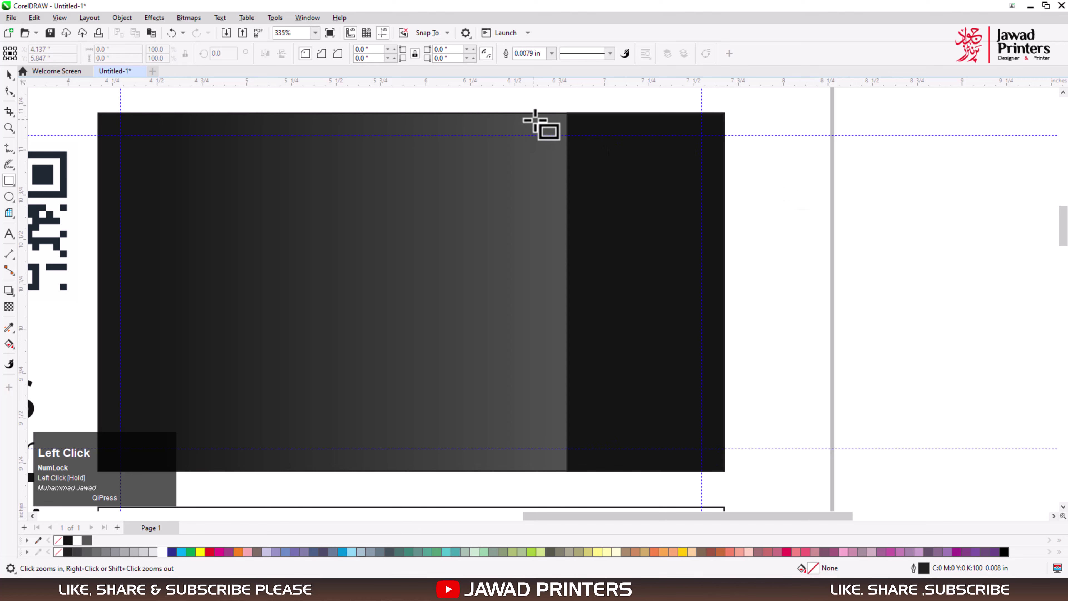
drag(536, 112, 546, 470)
key(space)
key(F4)
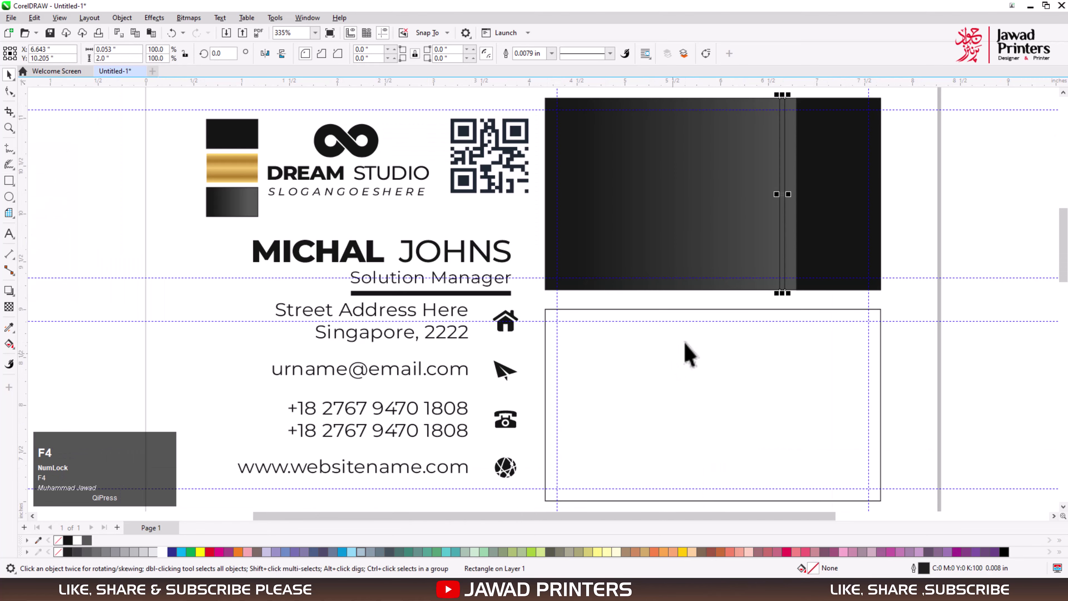
Apply the gold gradient swatch's attributes to the narrow strip with the Attributes Eyedropper
key(space)
click(8, 327)
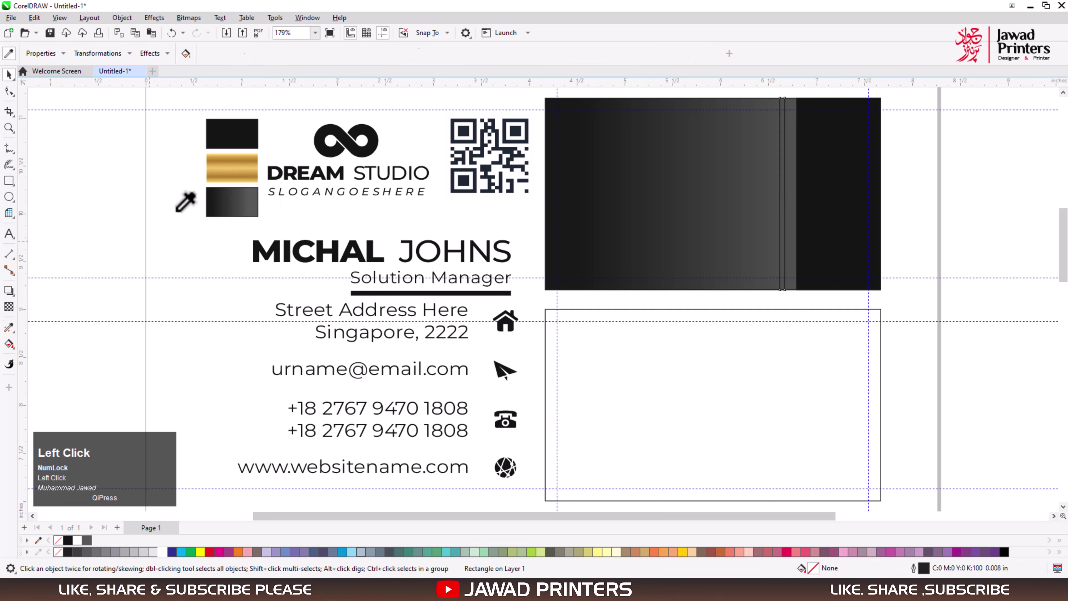
click(232, 173)
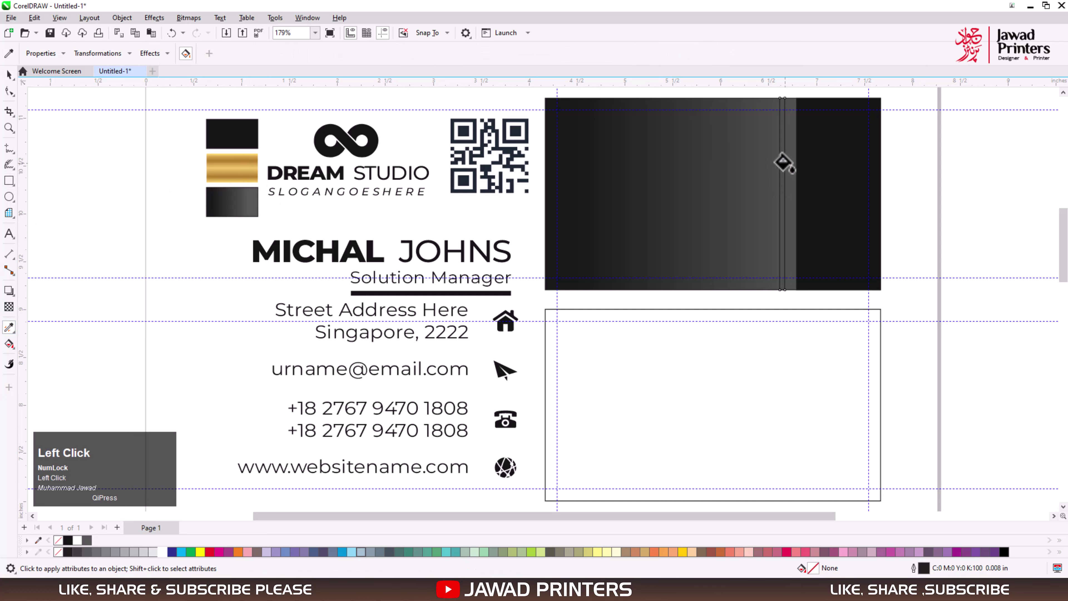
click(783, 162)
click(9, 74)
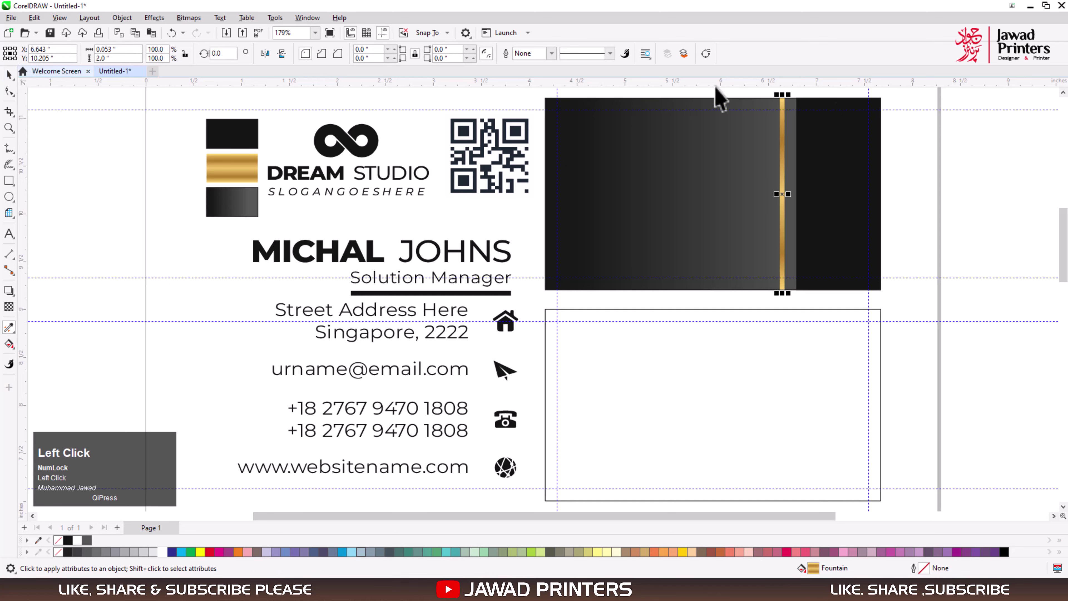
Narrow the gold strip to about 0.044 inches and move it toward the black panel, to about X 6.696 inches
key(F2)
drag(727, 93, 927, 328)
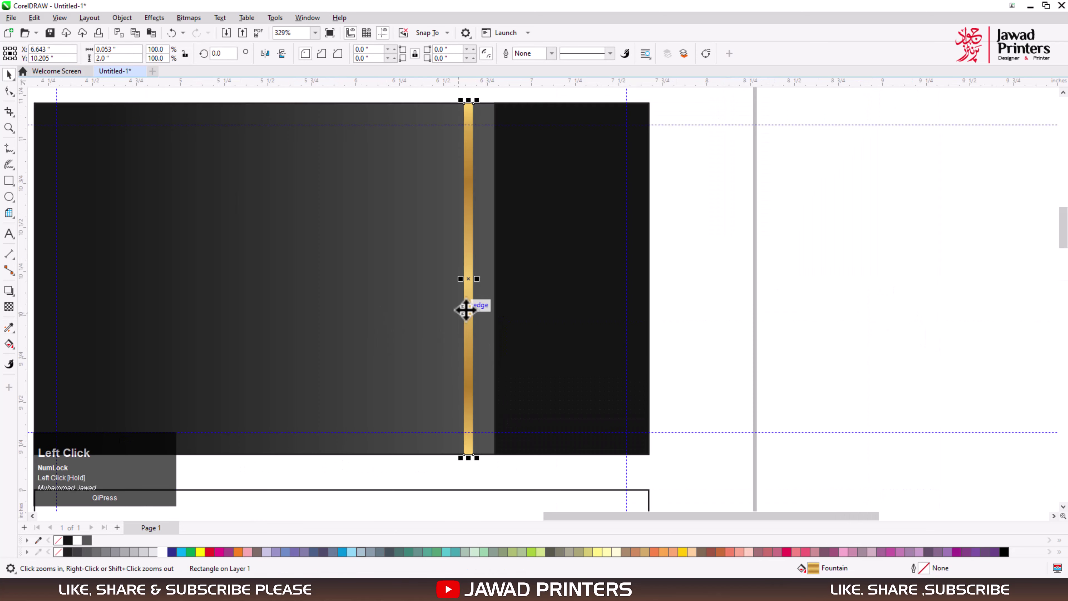
drag(437, 269, 585, 363)
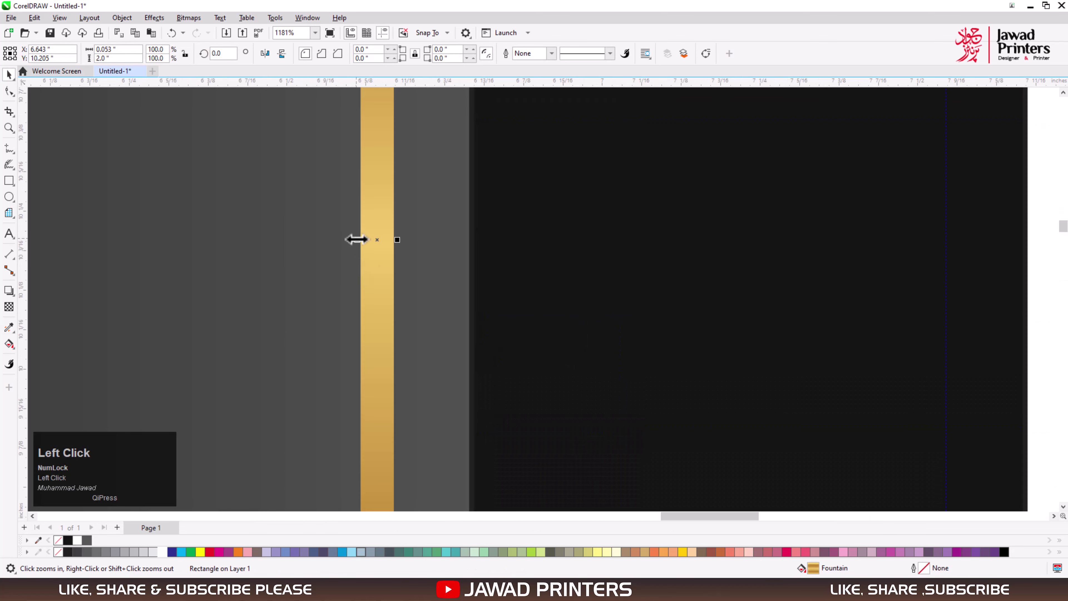
drag(356, 239, 362, 243)
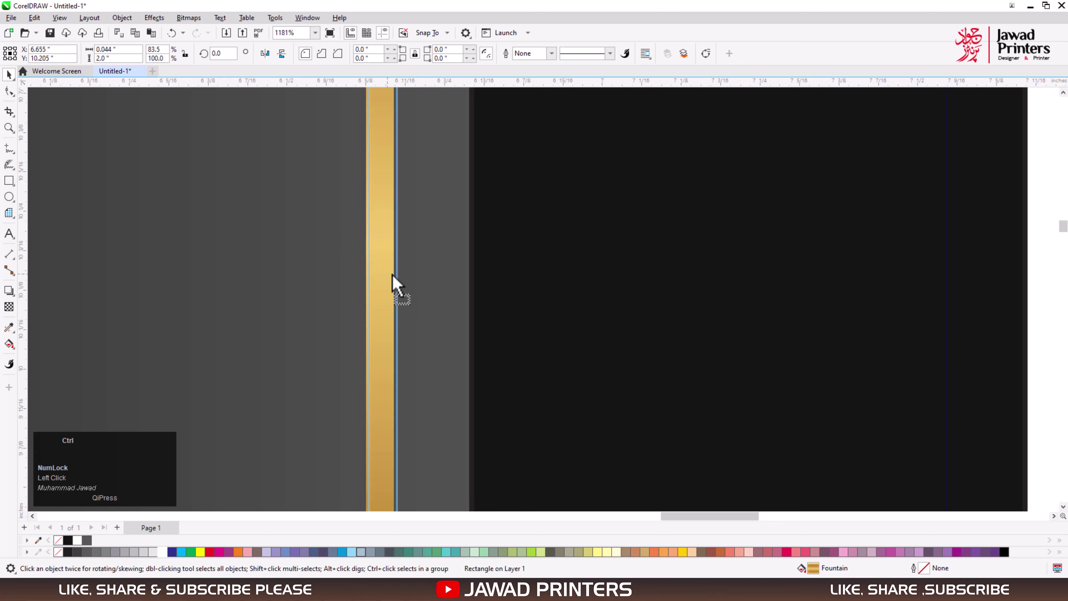
drag(393, 281, 417, 281)
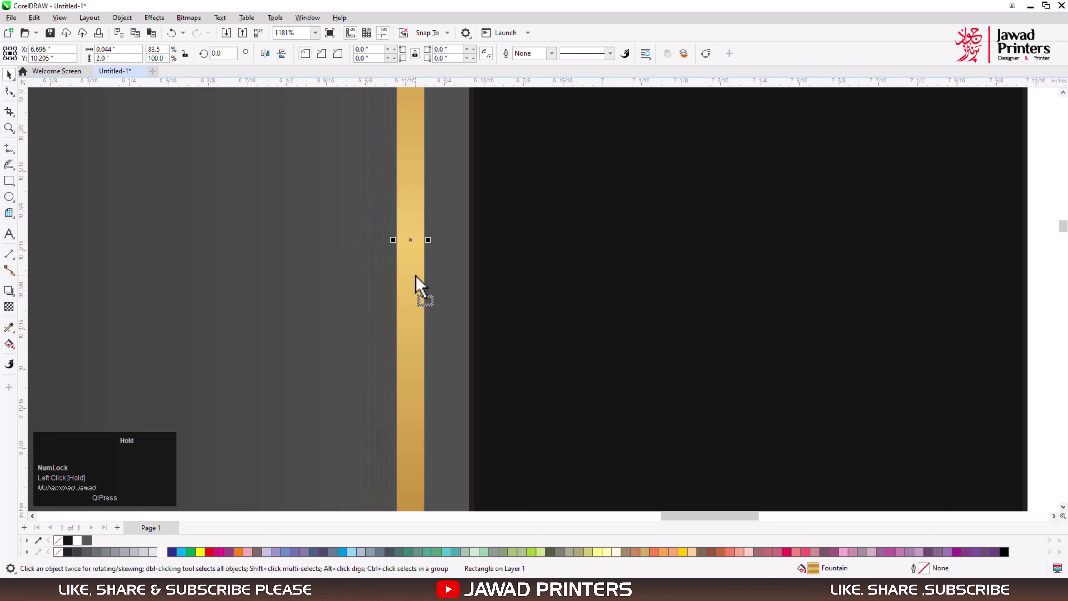
right_click(416, 281)
Place a copy of the gold strip along the inner edge of the black panel
click(457, 317)
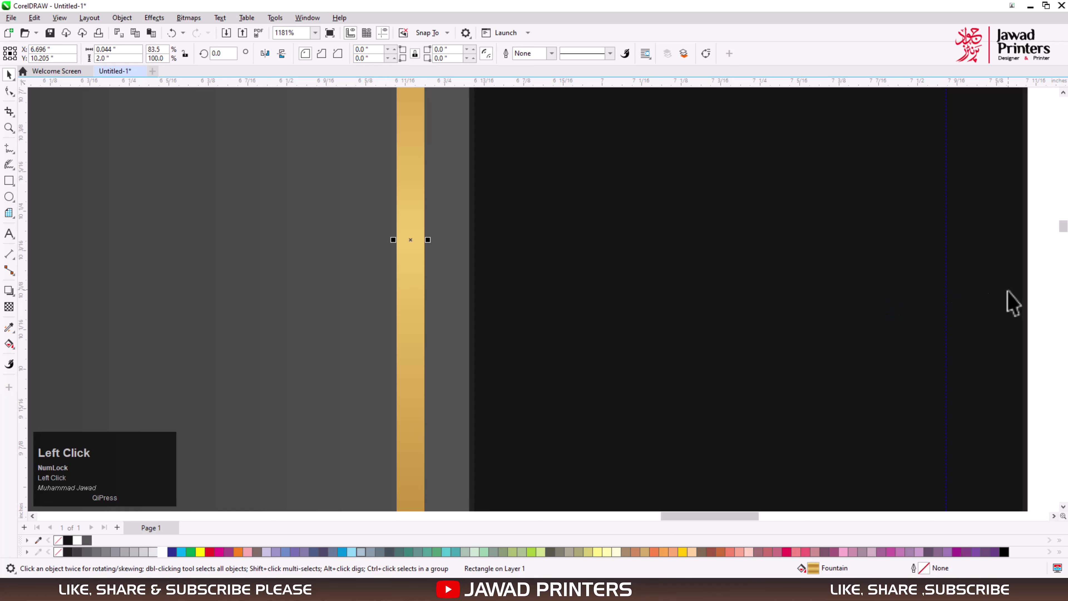
click(463, 339)
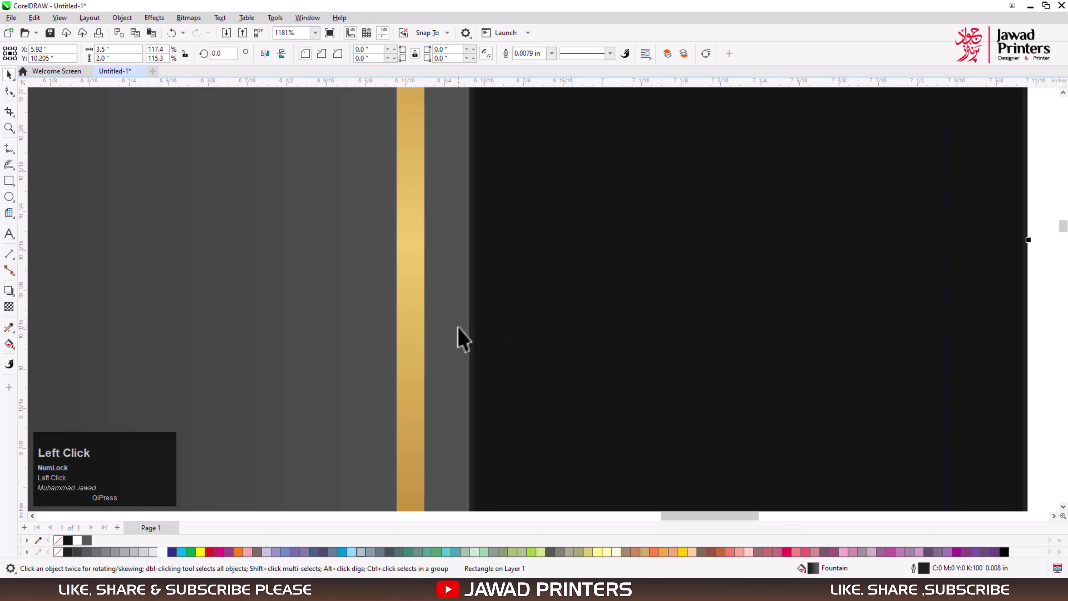
right_click(1036, 280)
click(1042, 363)
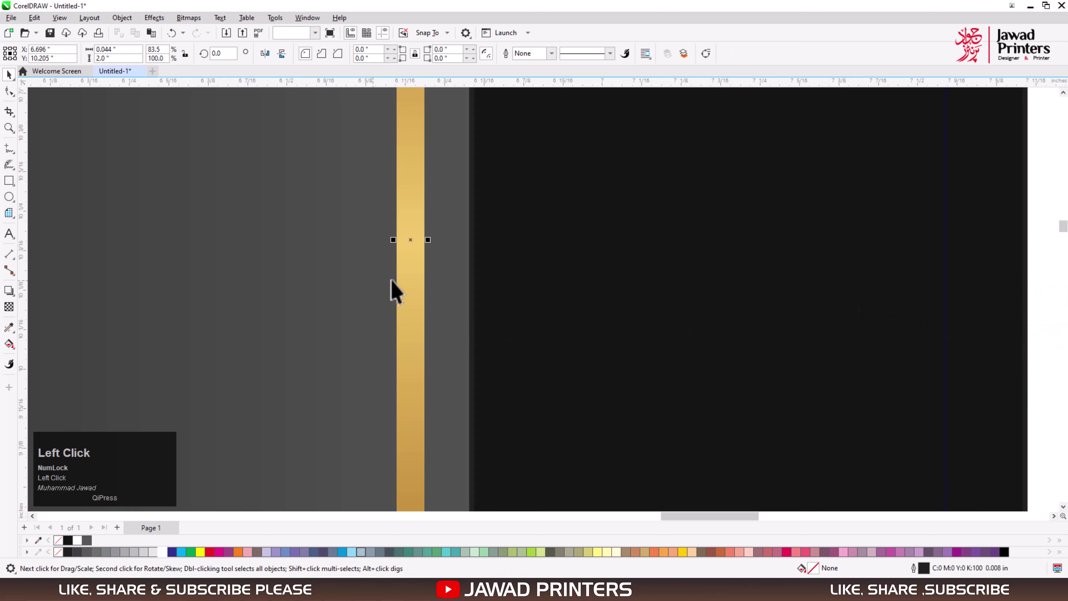
drag(415, 277, 472, 288)
Remove the outline from the black panel
click(540, 331)
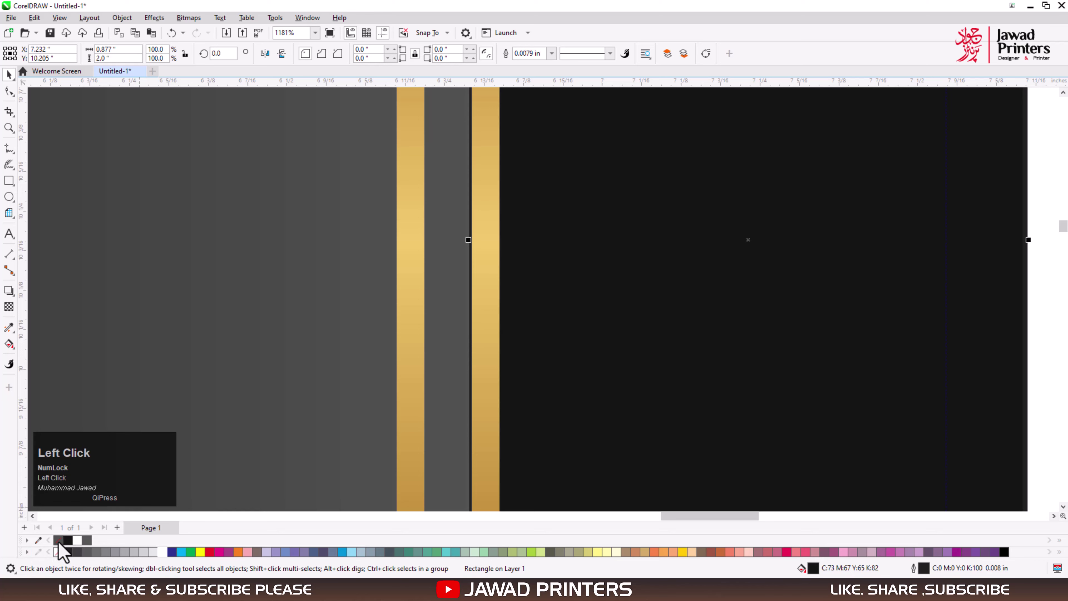
right_click(59, 550)
key(F3)
key(F3)
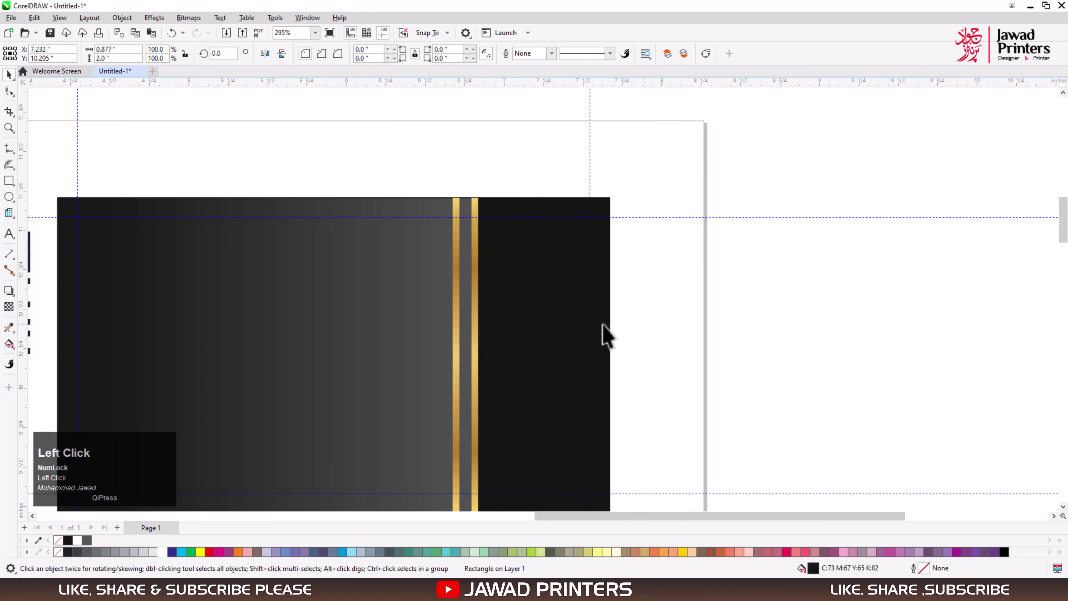
Shorten the gold strip beside the black panel evenly about its centre to a height of about 0.903 inches
click(473, 310)
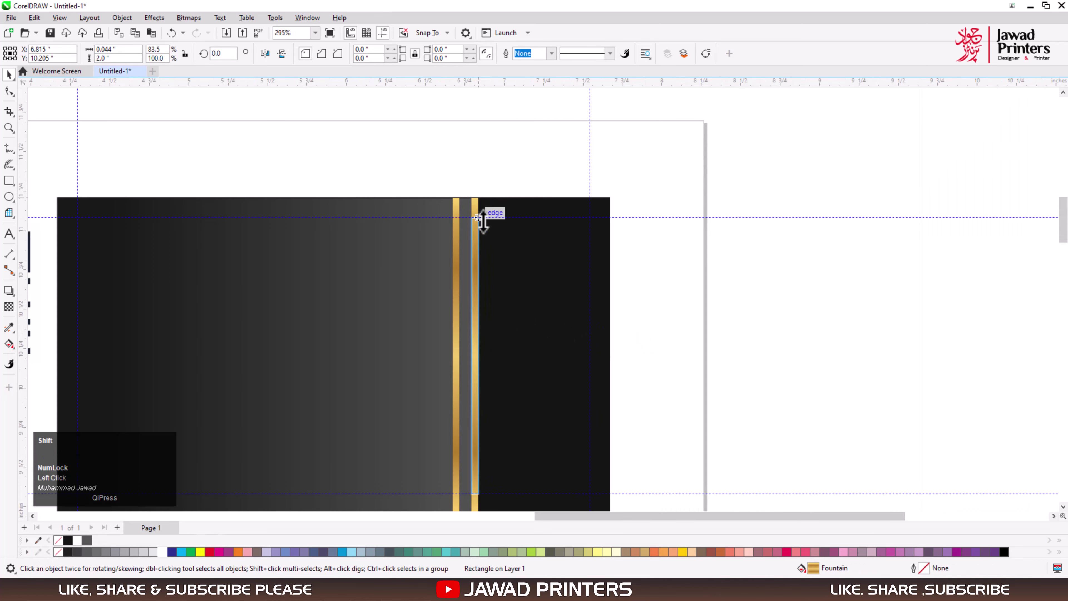
drag(483, 222, 486, 282)
click(650, 322)
key(F3)
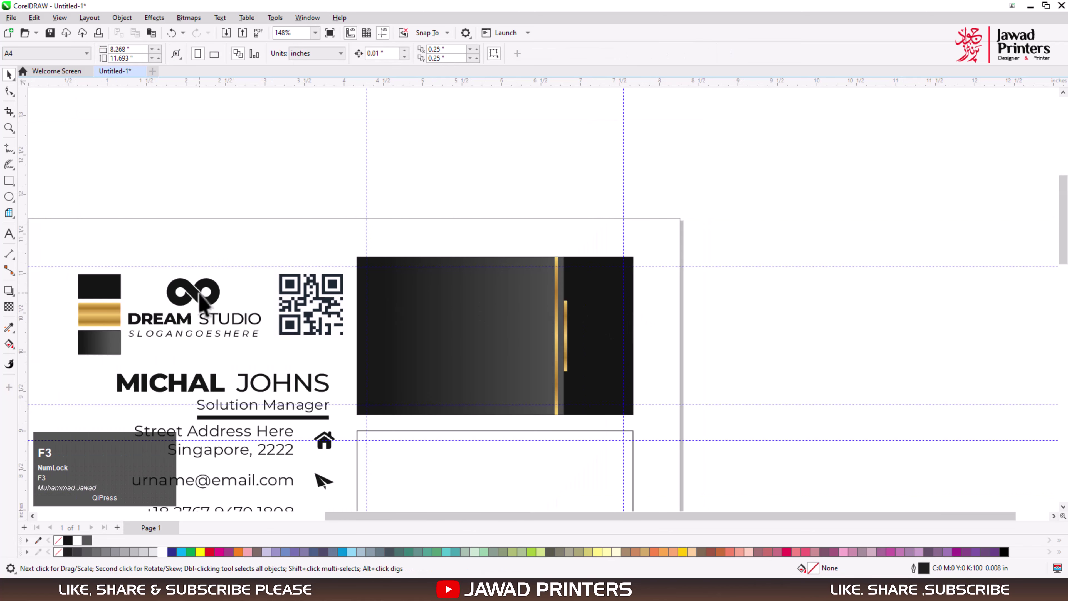
Shift the logo slightly and apply the gold gradient swatch's attributes to its infinity symbol with the Attributes Eyedropper
drag(269, 359, 123, 273)
drag(223, 306, 240, 323)
click(288, 364)
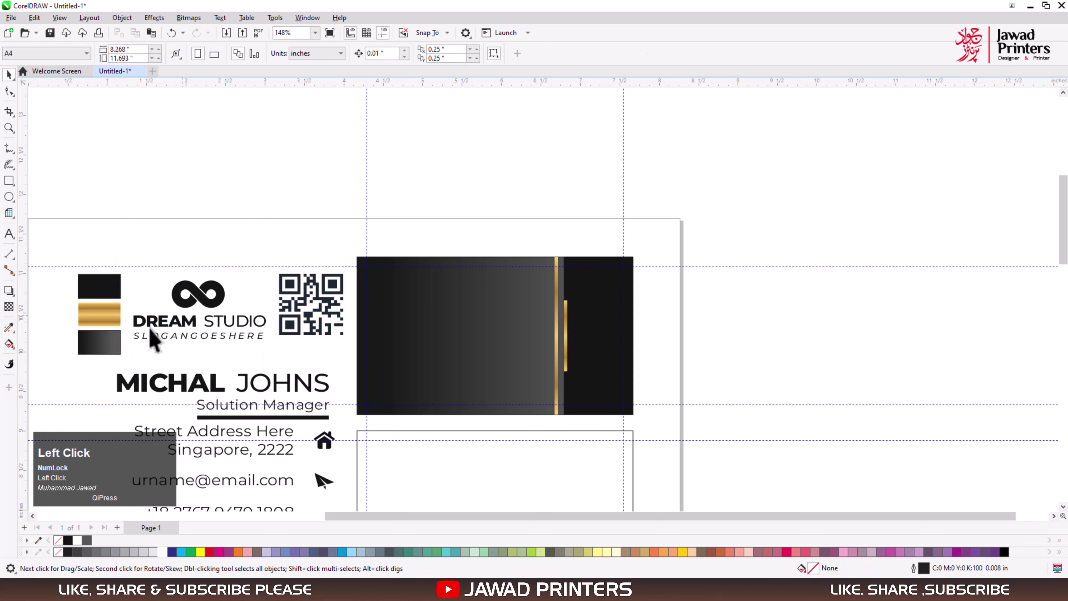
click(8, 328)
click(91, 315)
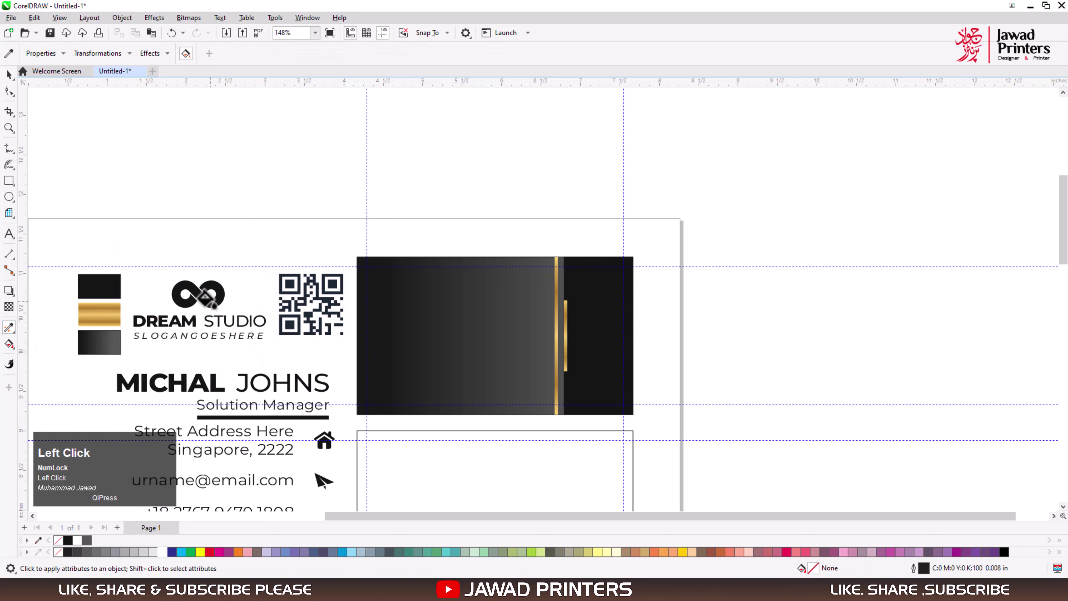
click(198, 295)
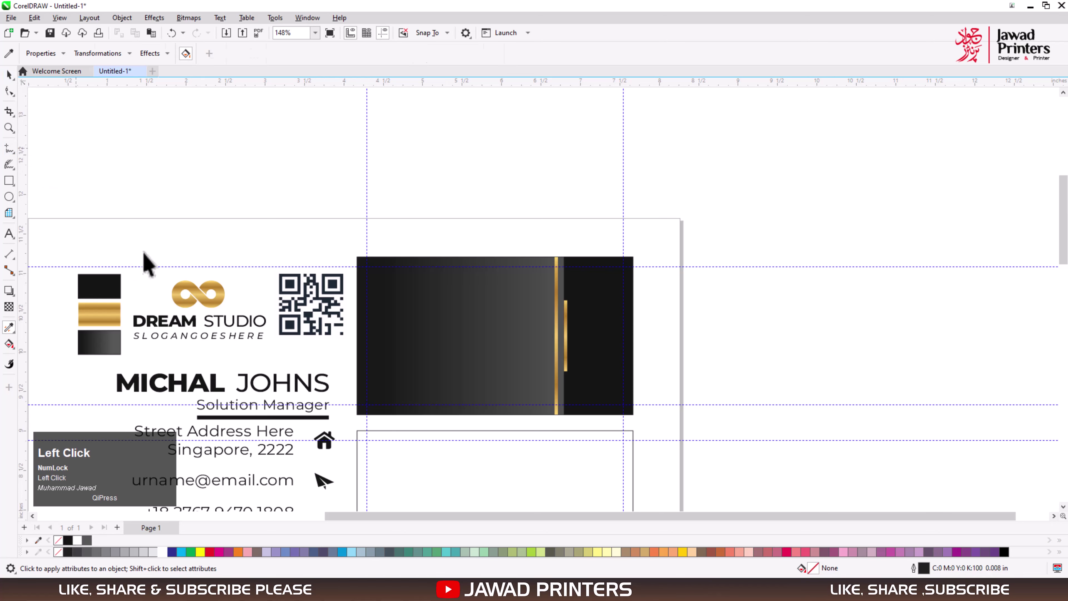
Redirect the infinity symbol's gold gradient horizontally across its full width with the Interactive Fill tool
key(z)
drag(162, 269, 233, 317)
click(9, 344)
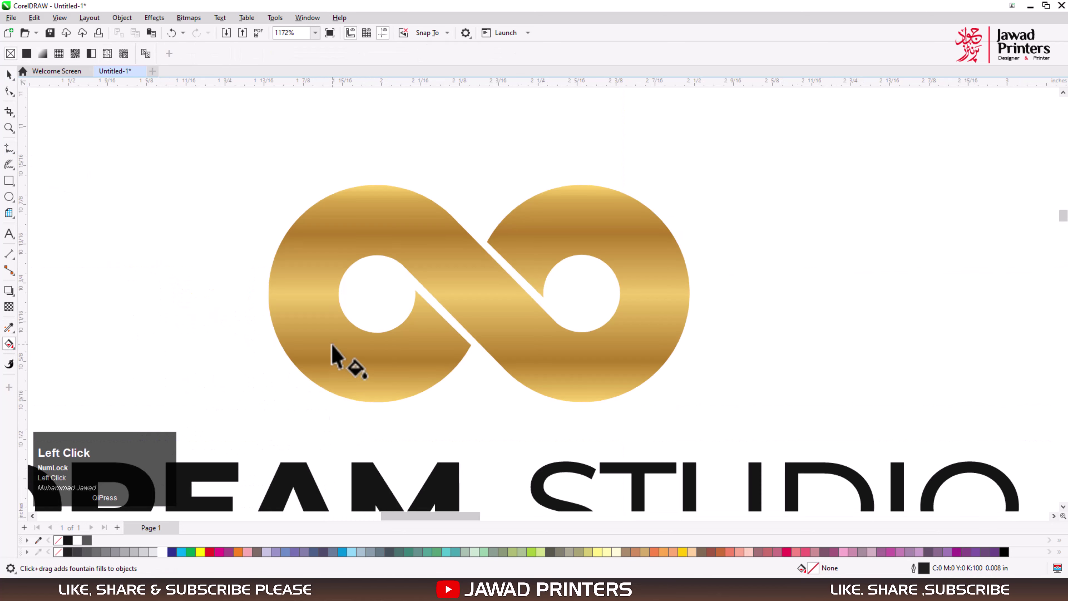
drag(299, 297, 684, 299)
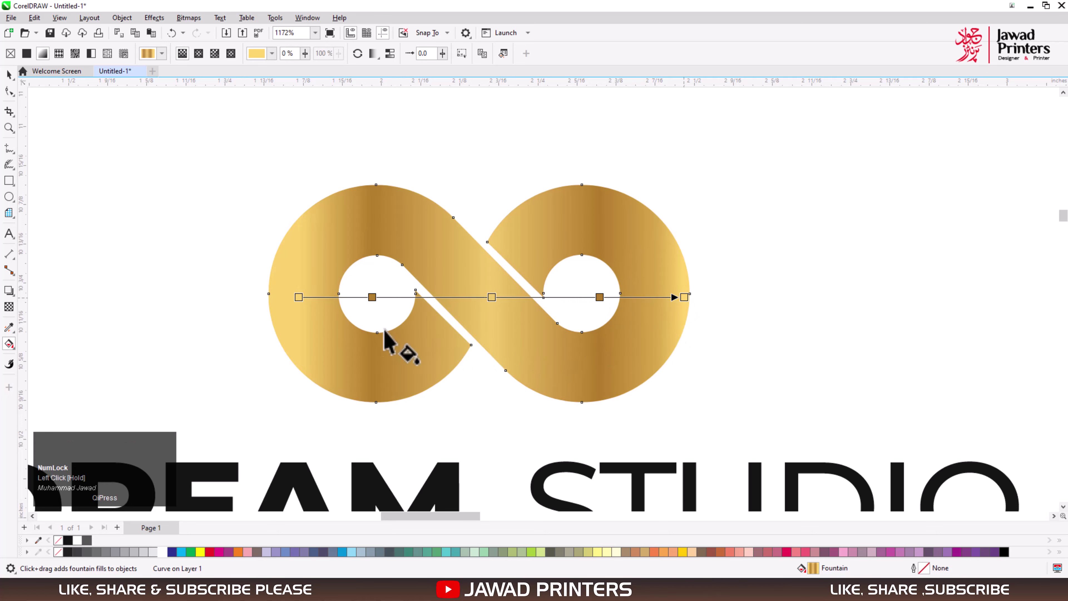
drag(297, 301, 271, 295)
key(ctrl+z)
key(space)
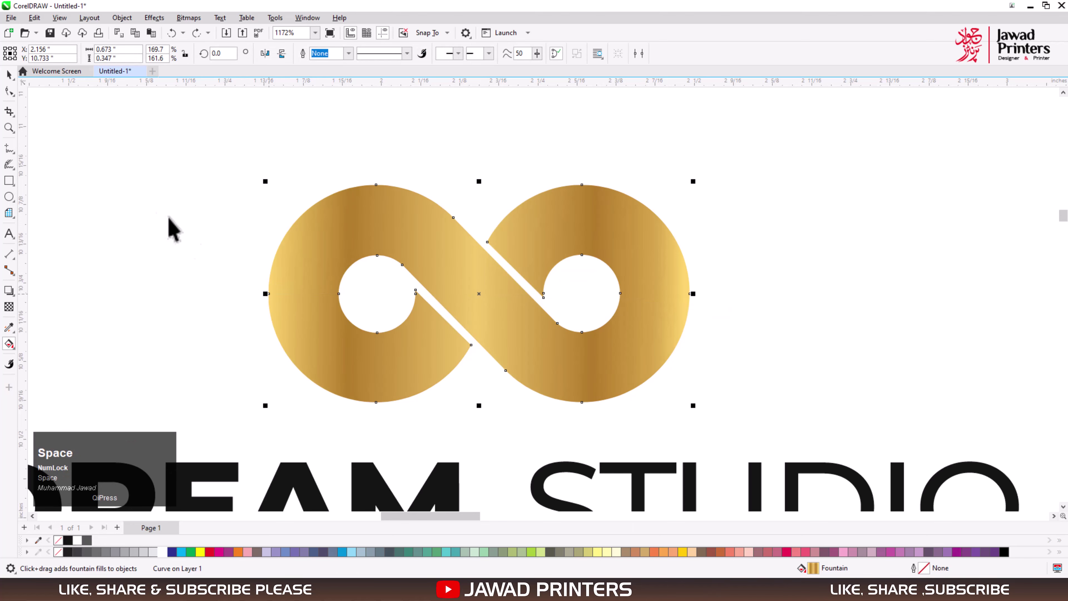
click(119, 186)
key(F3)
Group the infinity symbol with the DREAM STUDIO name and slogan, and shrink the group proportionally about its centre
drag(179, 286, 458, 341)
shift+click(459, 341)
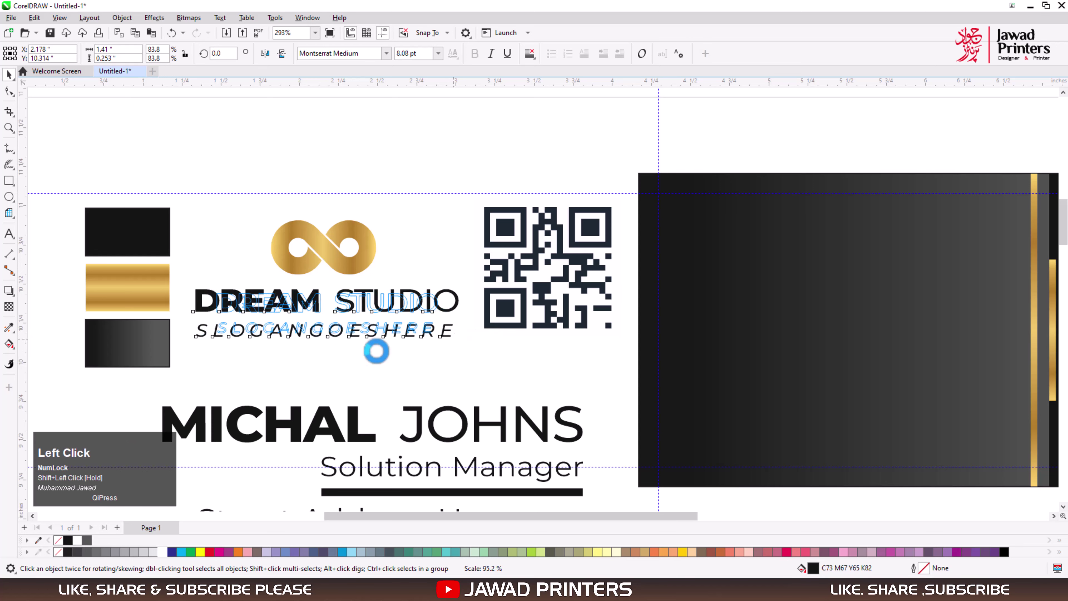
key(ctrl+z)
shift+click(302, 234)
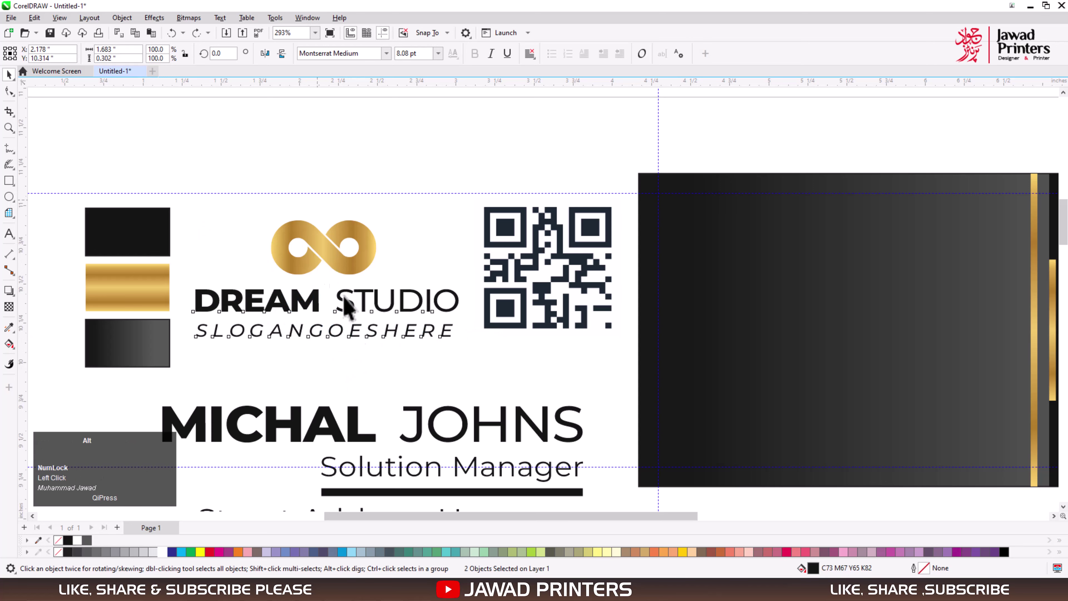
key(ctrl+g)
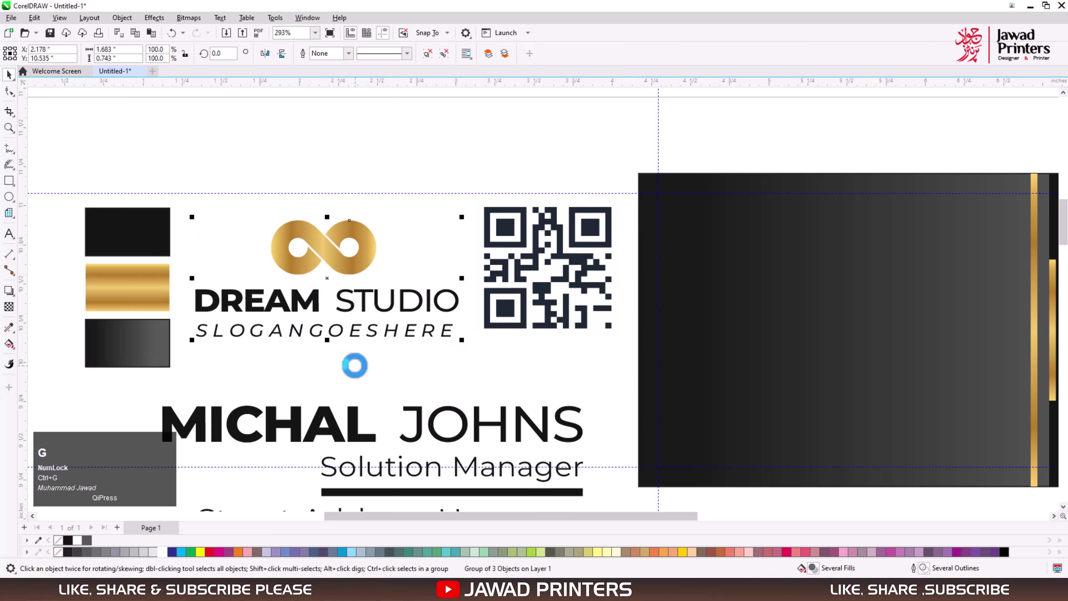
drag(461, 340, 445, 332)
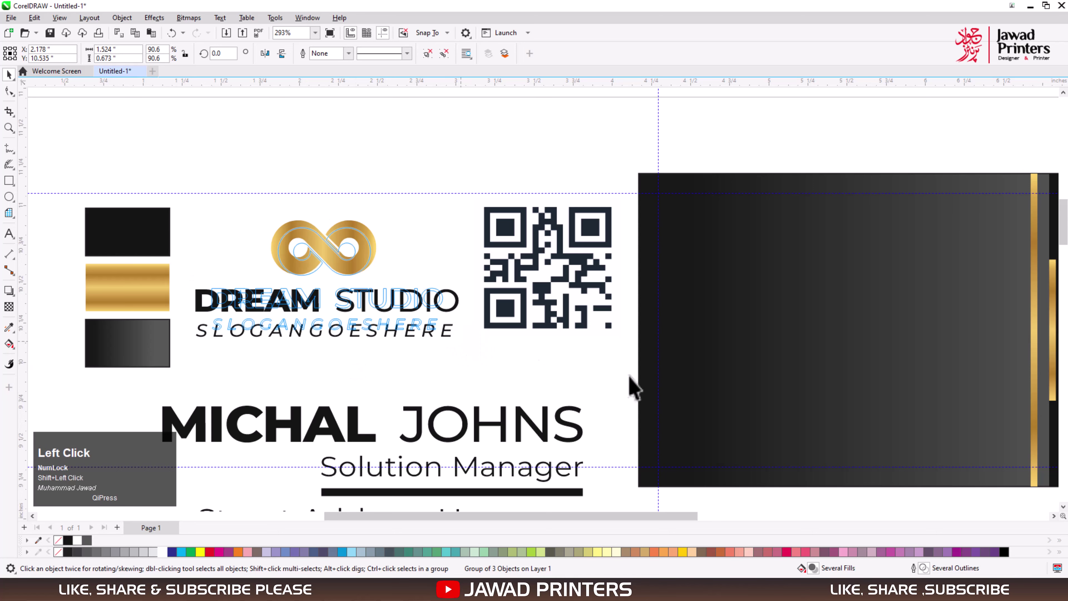
Centre the logo group horizontally and vertically on the dark gradient card front
shift+click(731, 391)
key(c)
key(e)
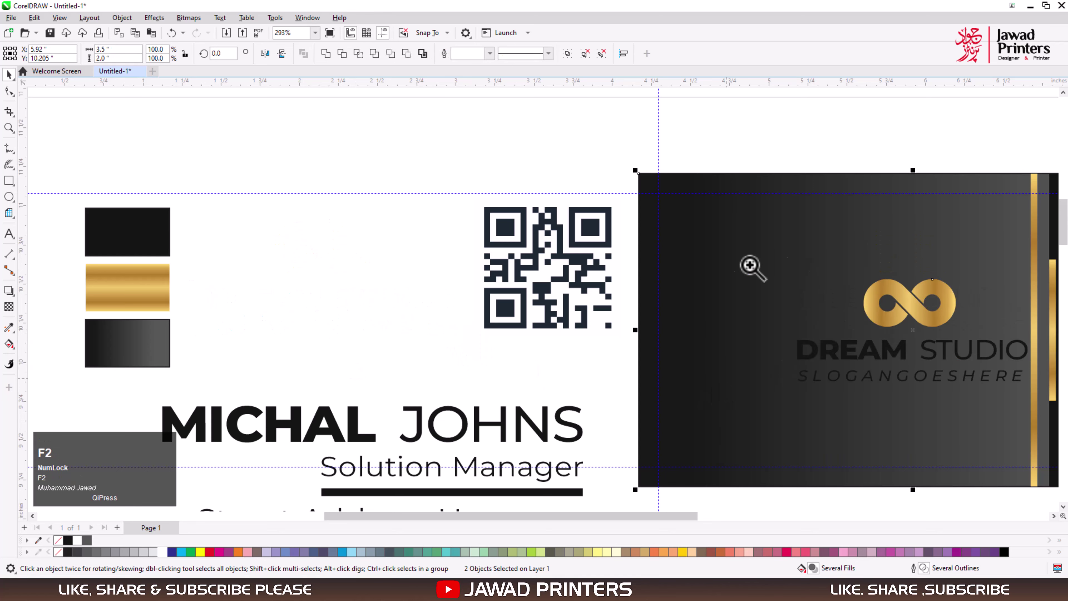
click(771, 344)
key(F3)
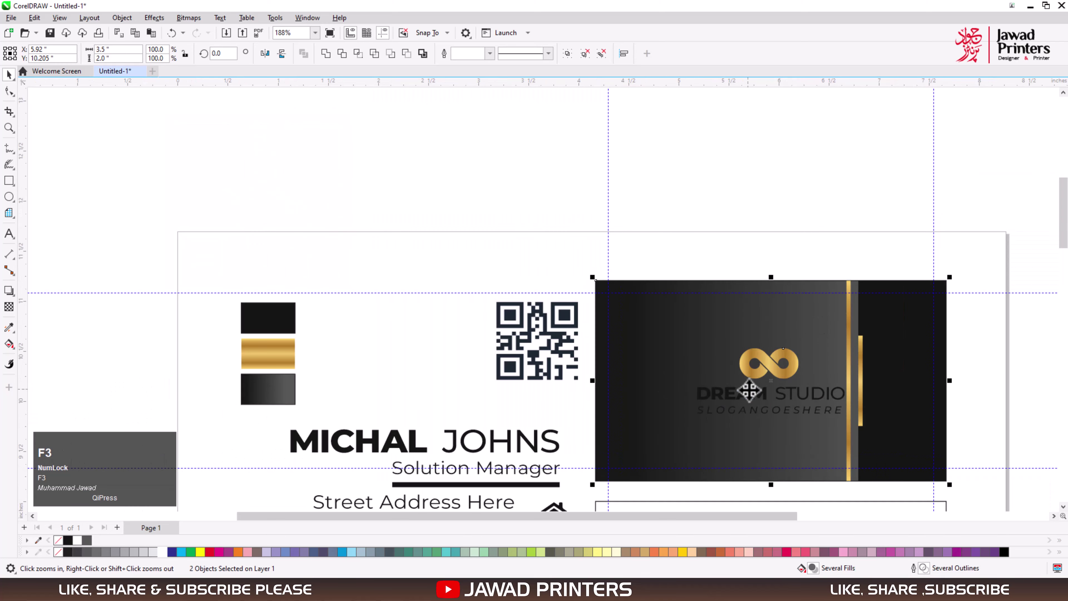
click(767, 375)
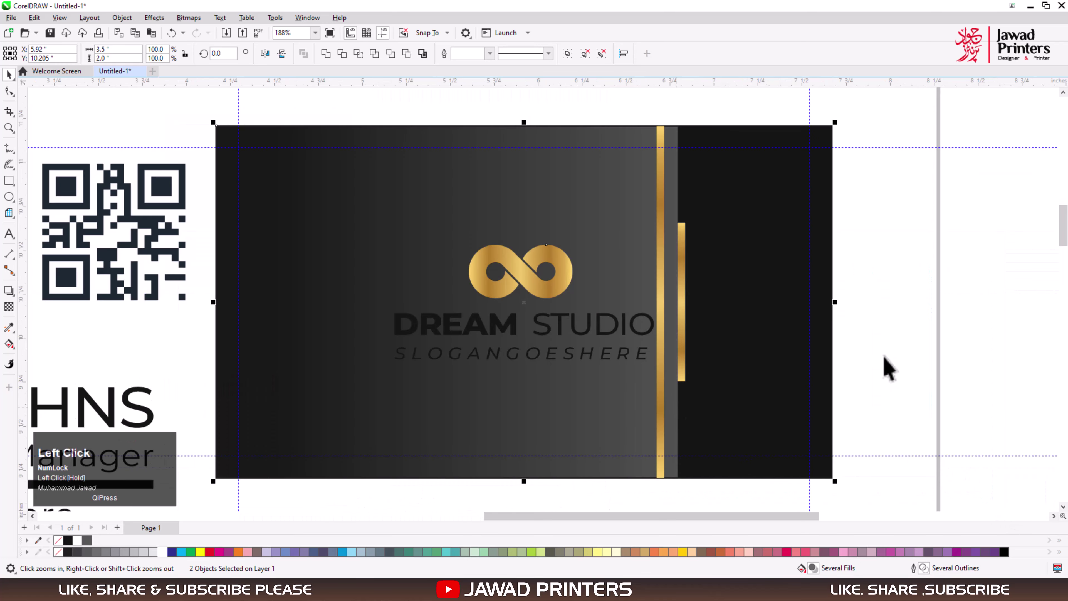
click(913, 346)
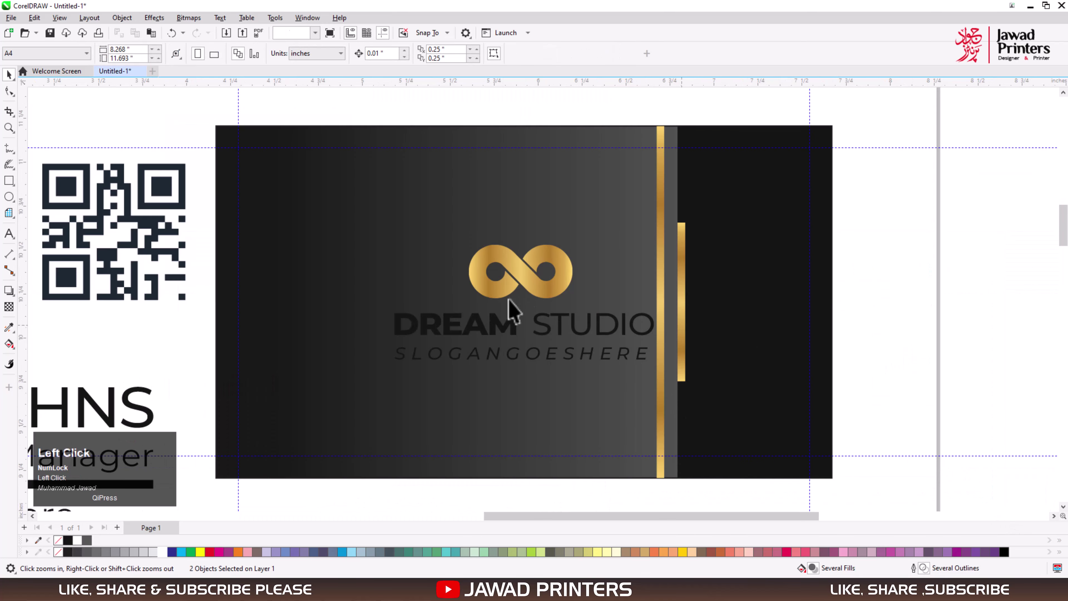
Shrink the logo group to about 1.262 inches wide and move it away from the gold strips, to about X 5.561 inches
drag(656, 362, 640, 356)
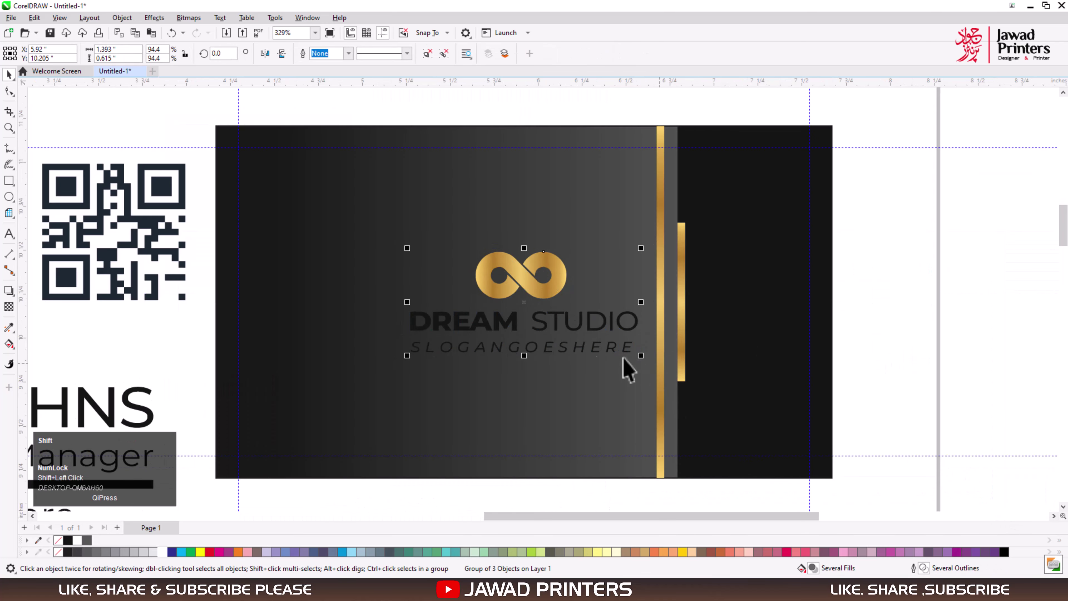
drag(540, 290, 478, 290)
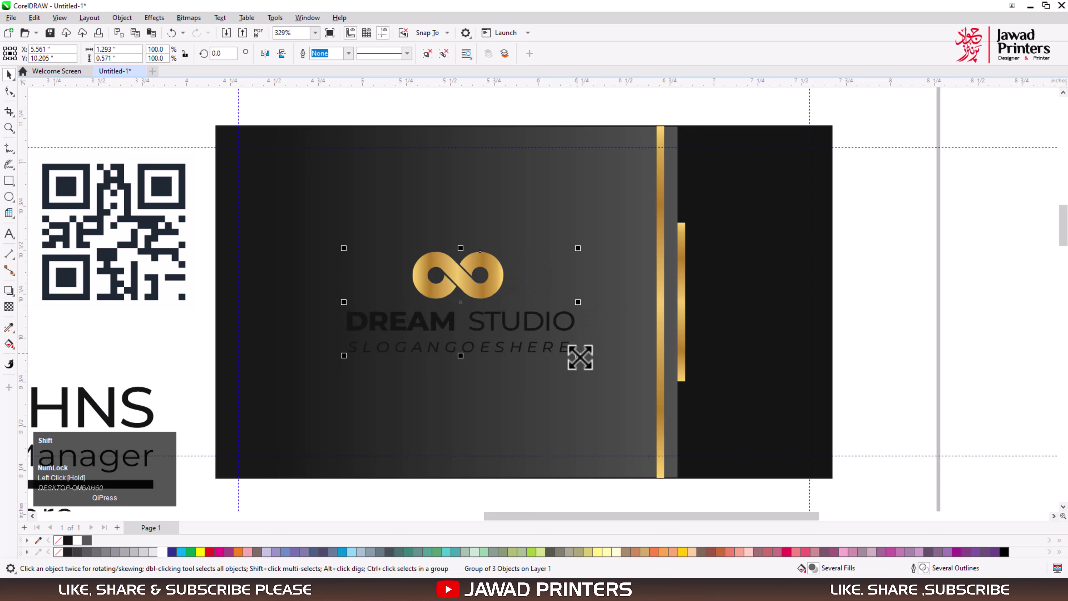
drag(578, 356, 575, 355)
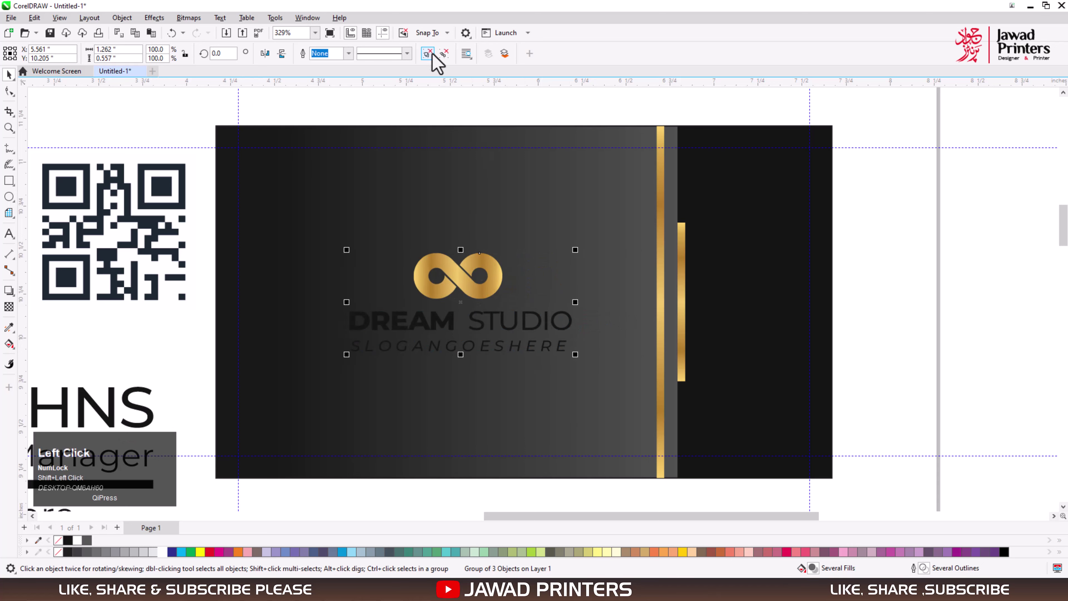
Ungroup the logo and fill the DREAM STUDIO name and slogan with white
click(234, 299)
drag(208, 268, 584, 389)
click(155, 550)
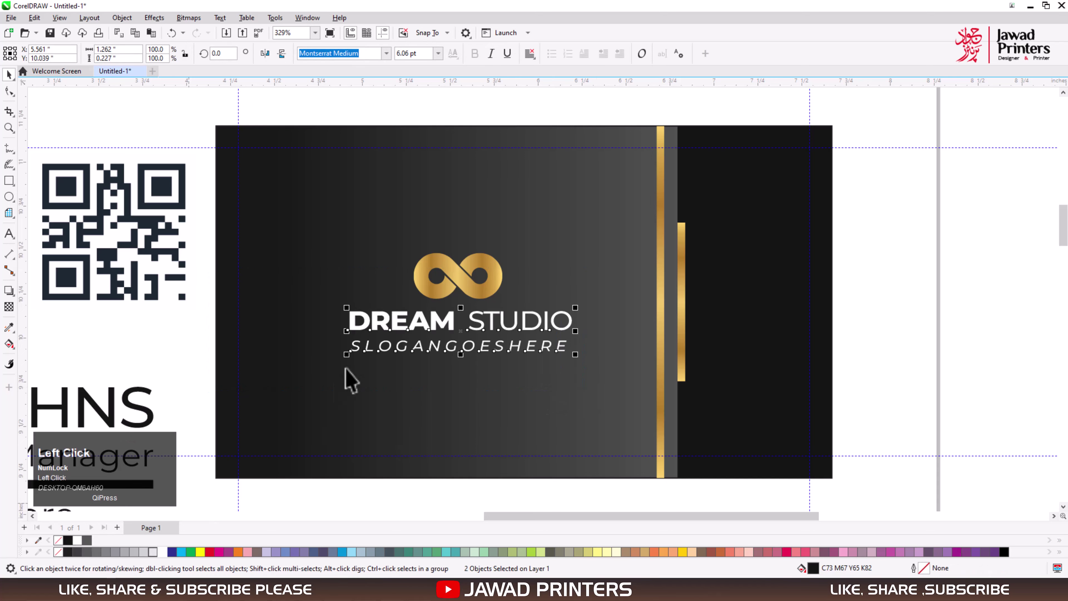
Nudge the infinity symbol up by 0.02 inches to widen the gap above the logo name
click(465, 289)
key(Up)
key(Up)
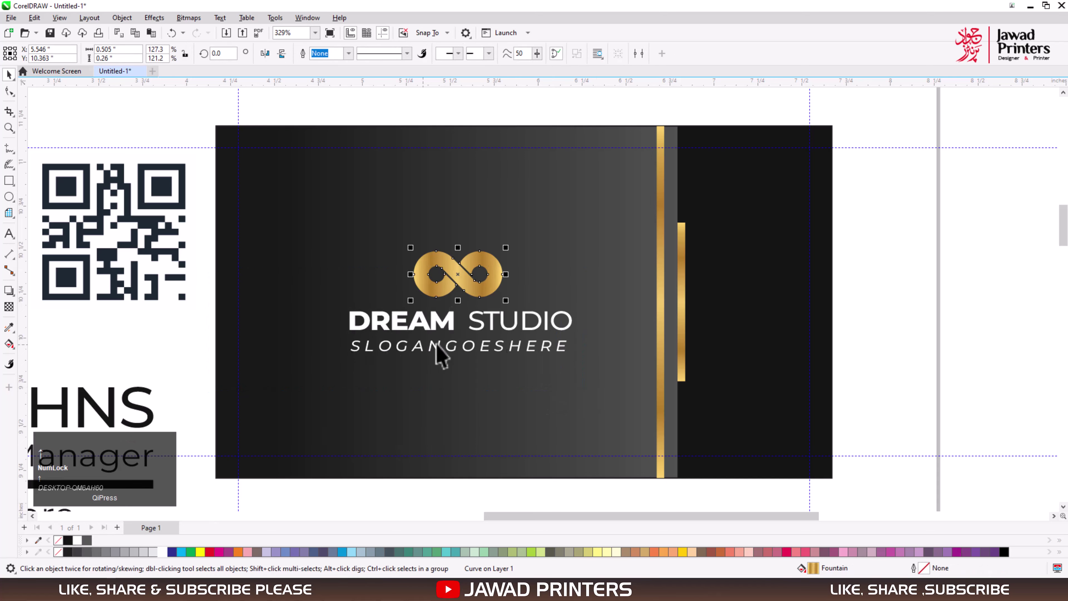
click(837, 321)
key(F3)
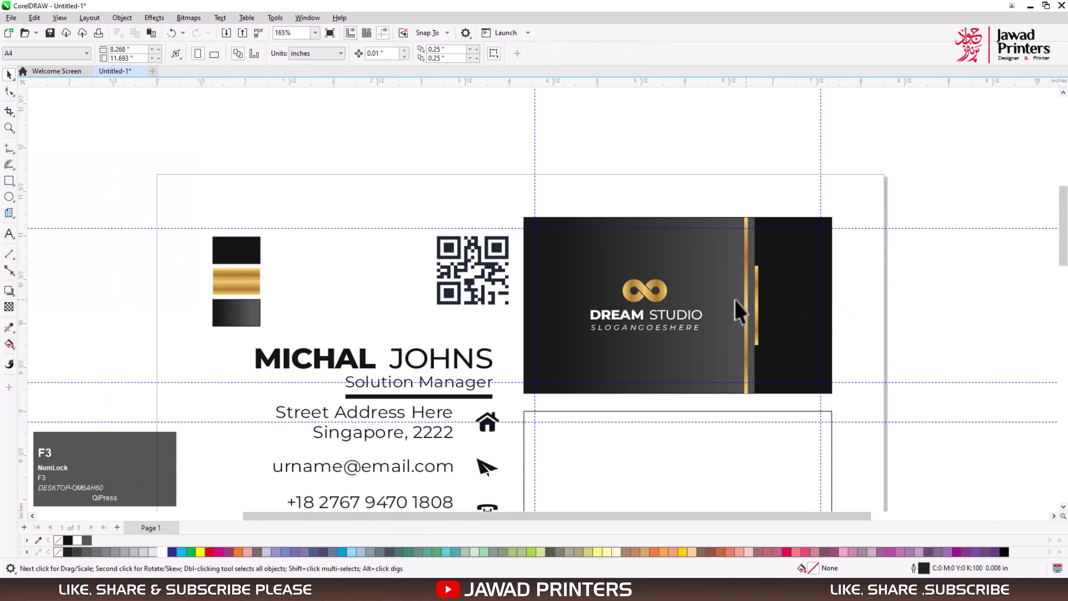
Reduce the whole logo on the card front a little more, proportionally about its centre
drag(580, 303, 732, 350)
key(ctrl+z)
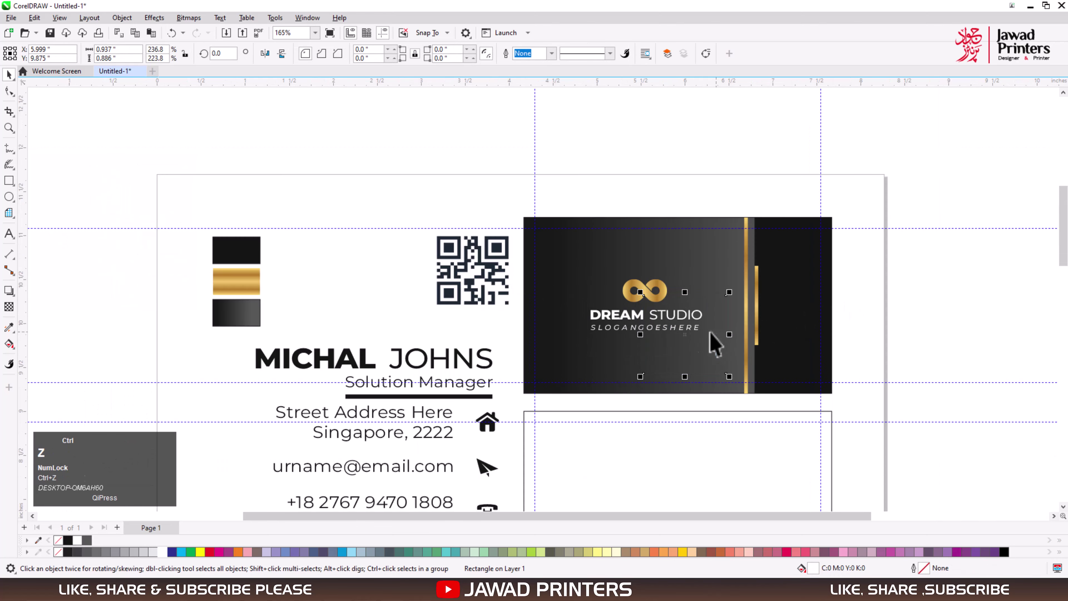
click(709, 317)
drag(707, 313, 702, 306)
click(810, 336)
key(F3)
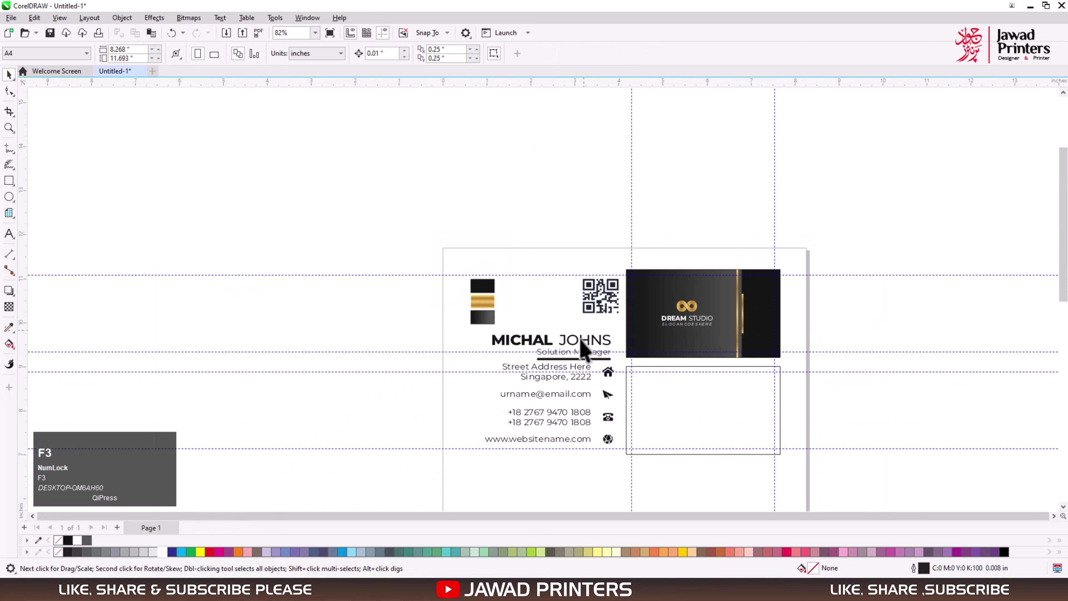
Paste a copy of the front's black panel and two gold strips and align it within the height of the blank back card
key(F2)
drag(467, 283, 799, 452)
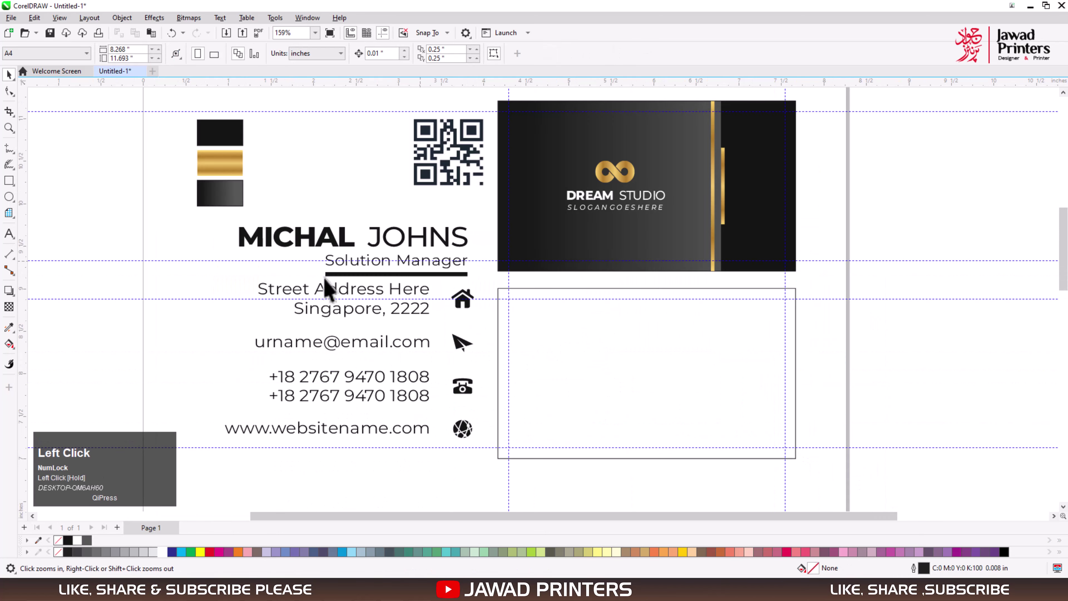
key(space)
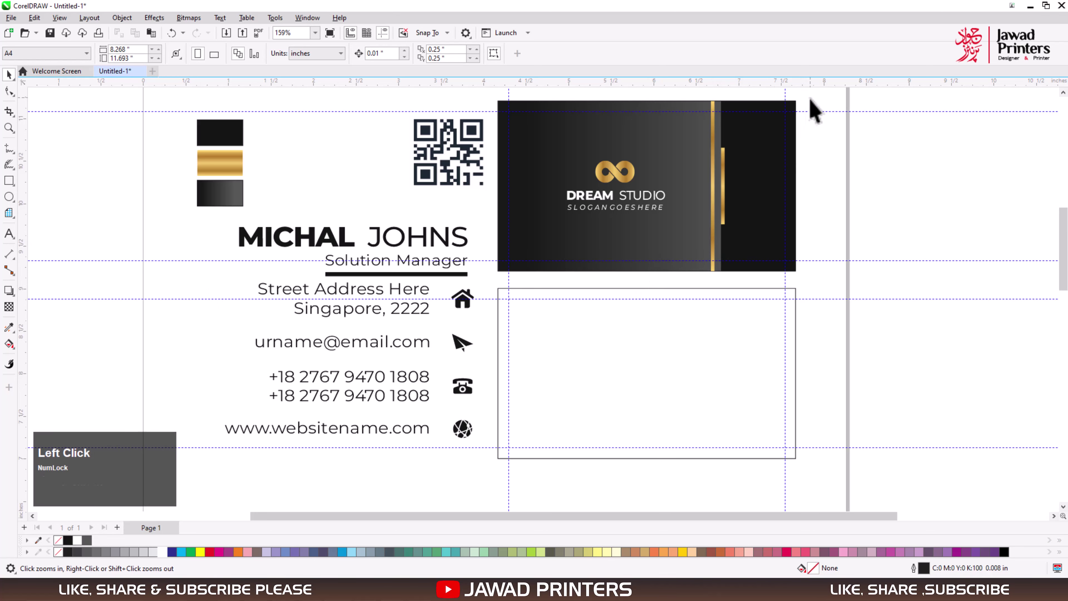
click(752, 226)
right_click(751, 226)
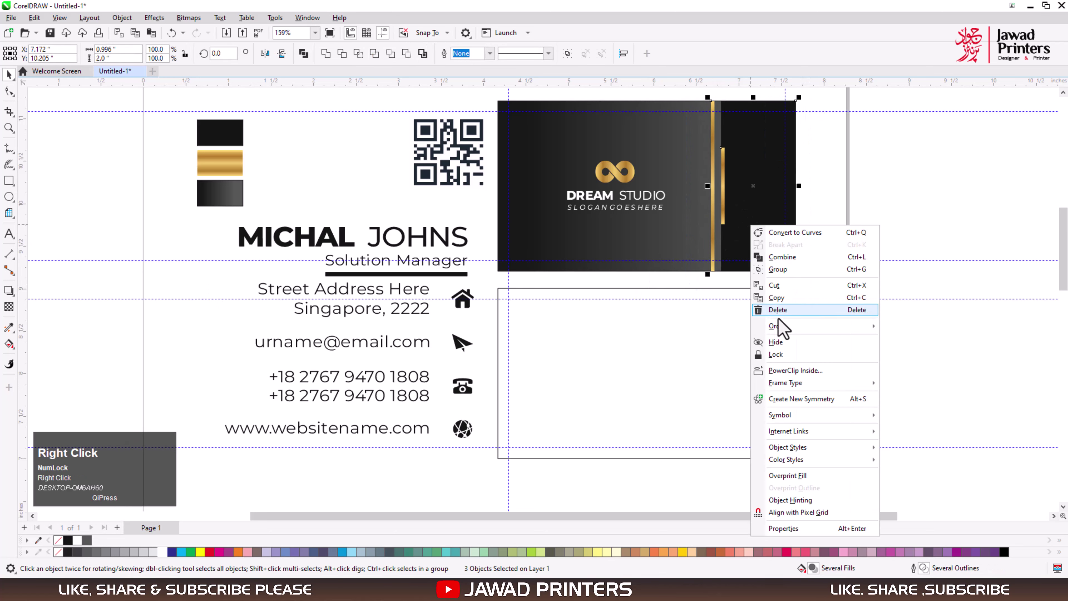
click(776, 297)
right_click(812, 367)
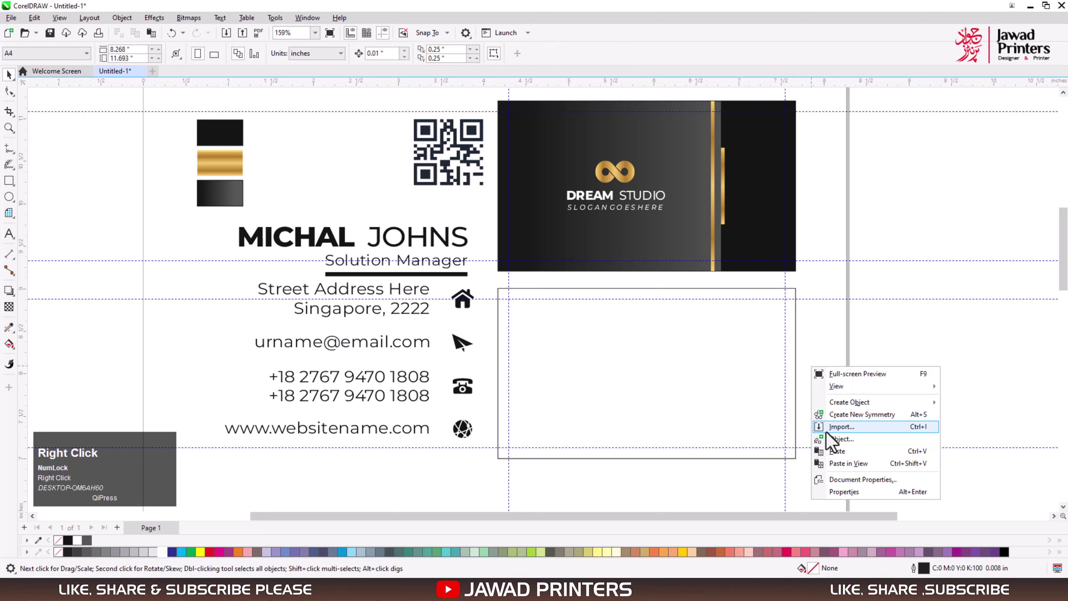
click(837, 450)
shift+click(763, 396)
key(t)
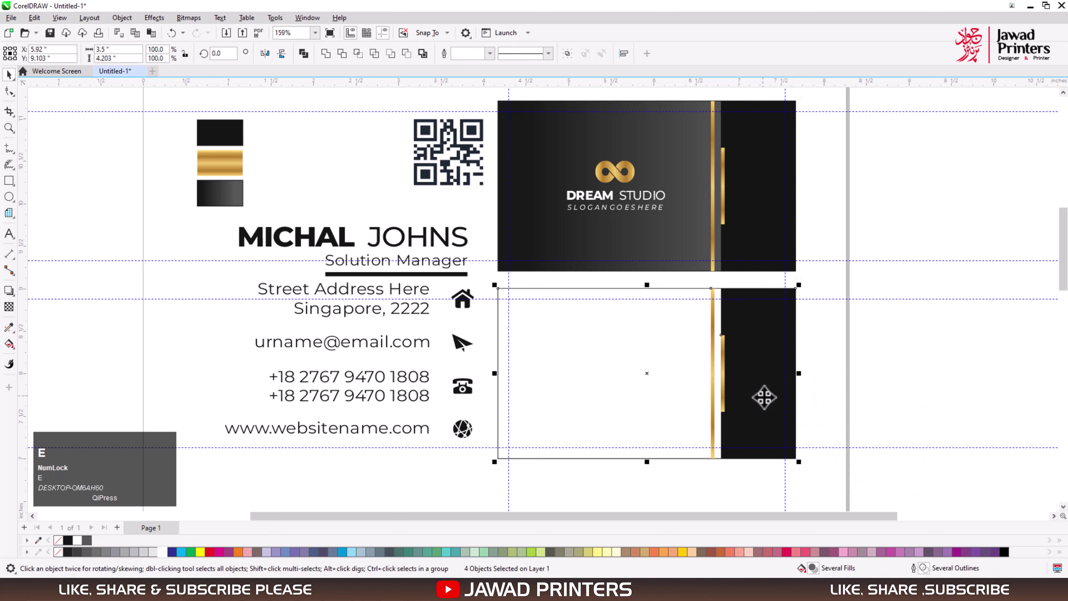
click(823, 395)
Nudge both gold strips on the back card about 0.1 inches away from the black panel
key(F2)
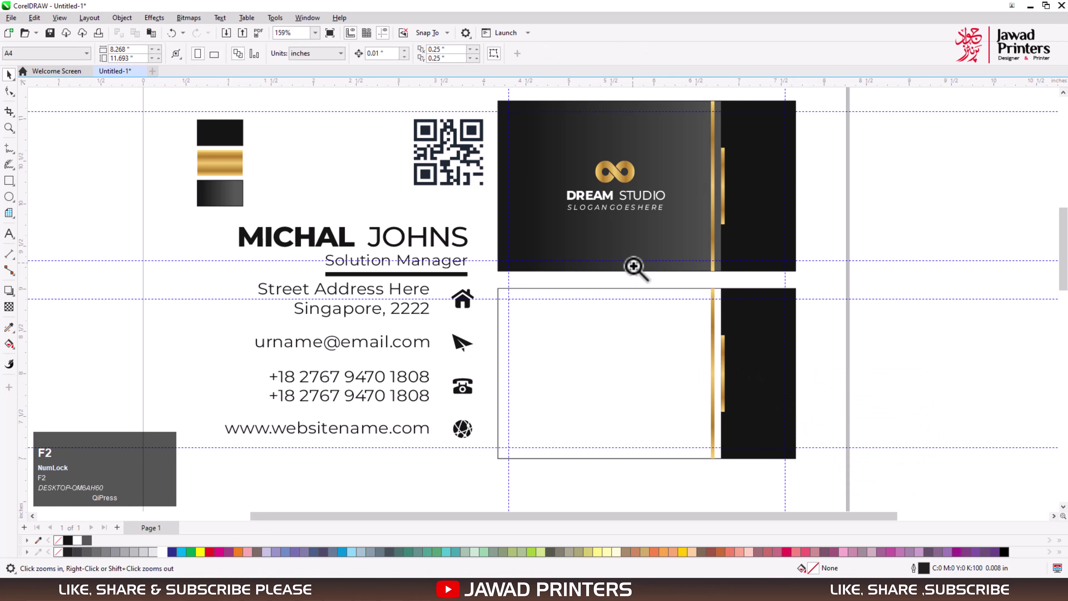
drag(637, 268, 822, 478)
key(space)
drag(497, 114, 572, 513)
key(Left)
key(Left)
key(Left)
key(Left)
key(Left)
key(Left)
key(Left)
key(Left)
key(Left)
key(Left)
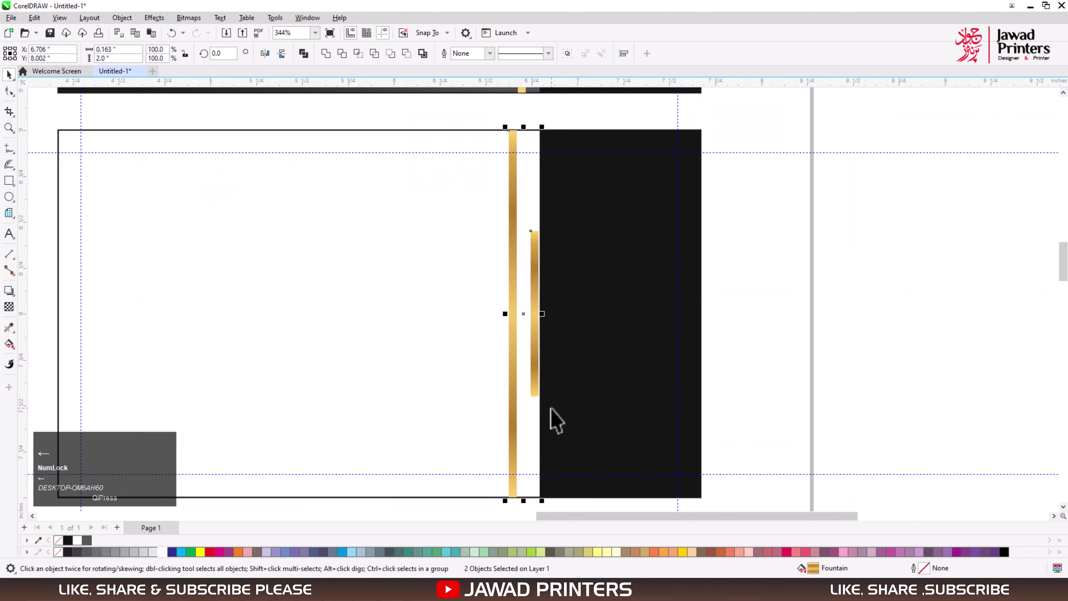
click(741, 360)
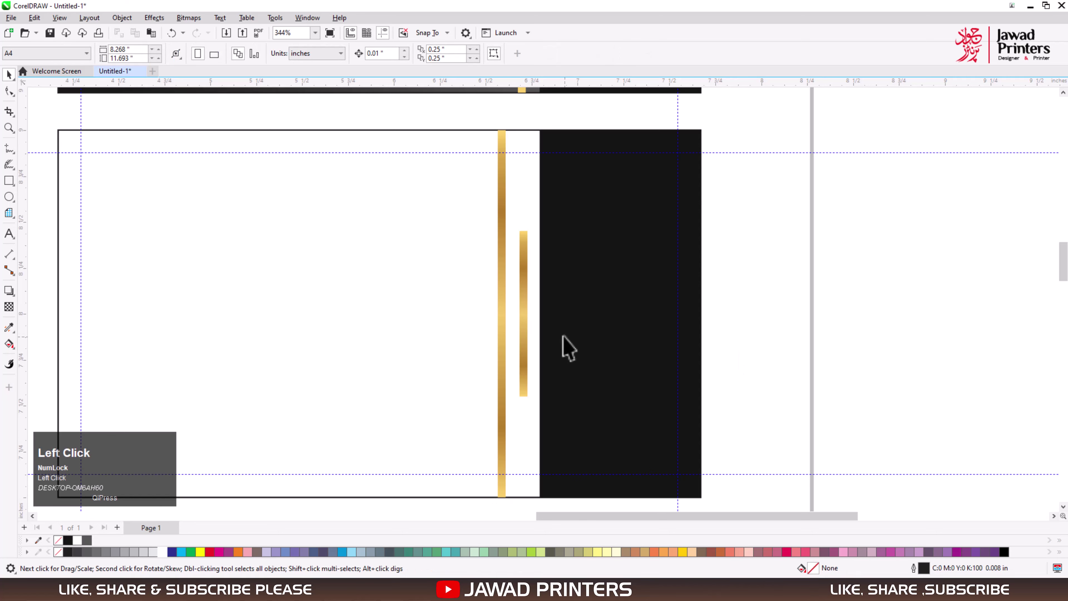
Nudge the back card's short gold strip 0.03 inches closer to the tall gold strip
click(520, 328)
key(Left)
key(Left)
key(Left)
Widen the back card's black panel toward the gold strips to about 1.017 inches
click(568, 327)
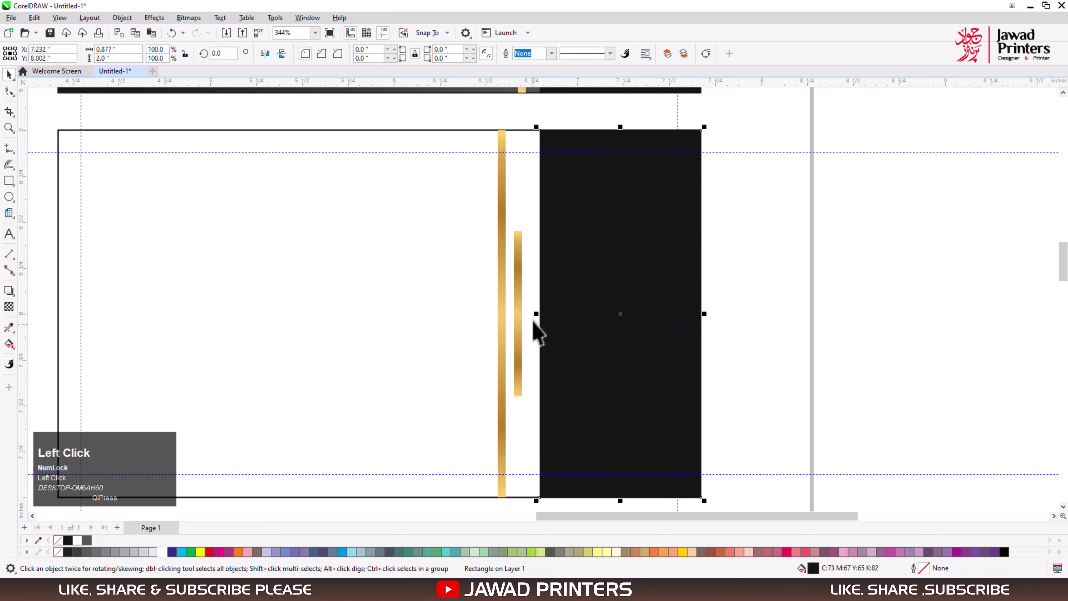
drag(537, 314, 514, 314)
key(F3)
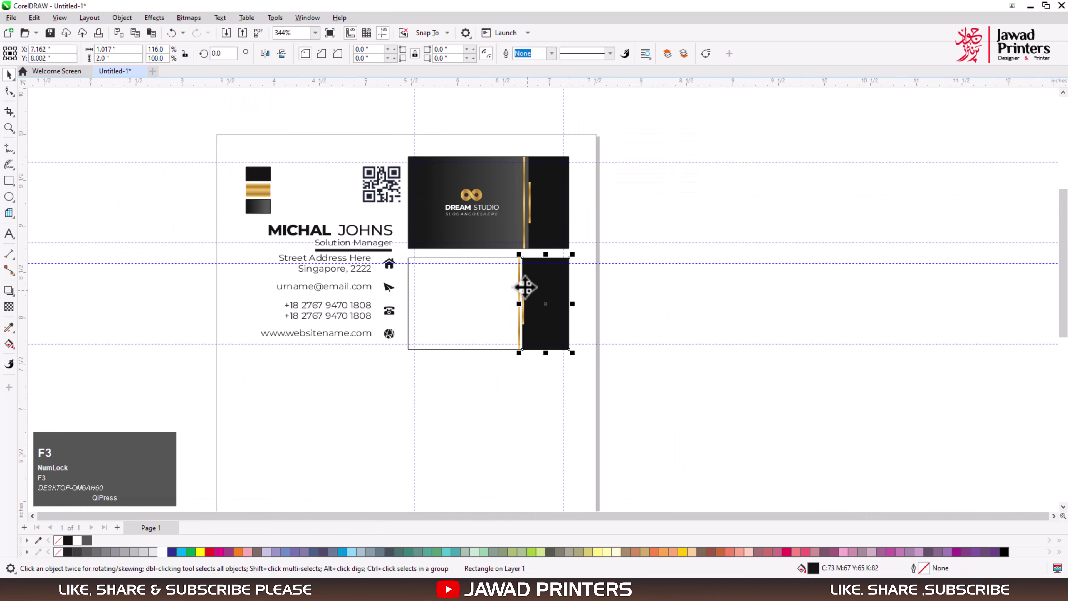
Nudge the short gold strip on the front card slightly closer to the tall gold strip
click(550, 236)
click(499, 261)
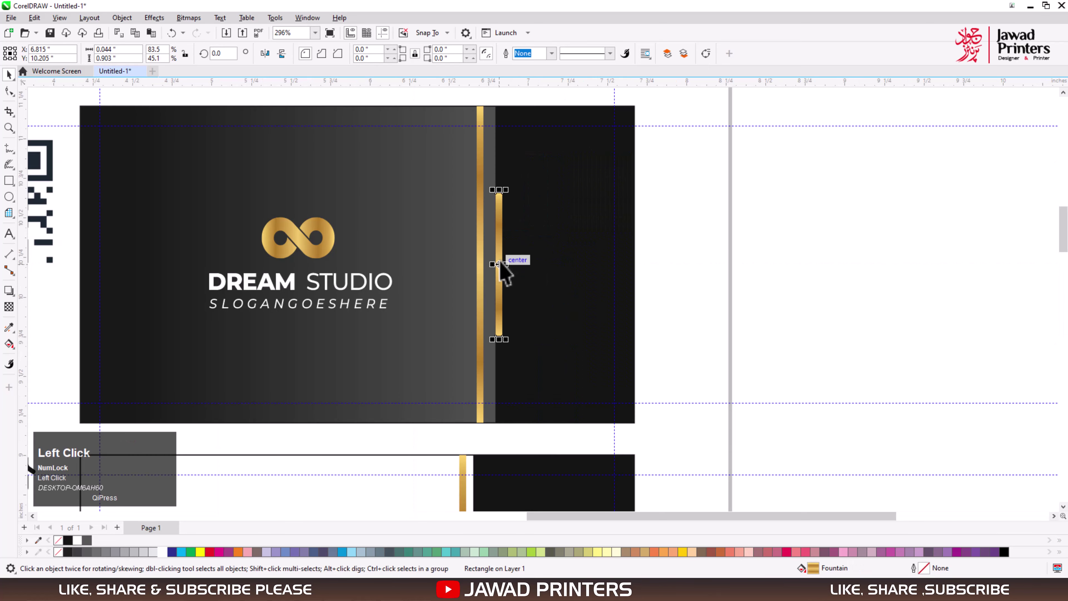
key(Left)
key(Left)
Widen the front card's black panel toward the gold strips to about 0.907 inches, snapping to the short strip's outer edge
click(515, 264)
key(z)
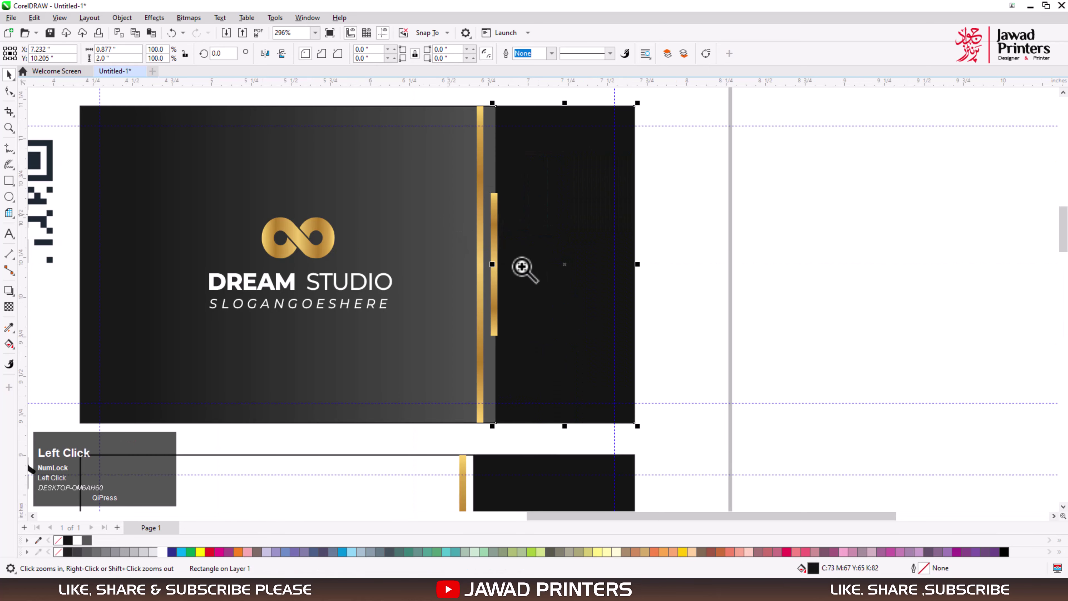
click(524, 267)
drag(448, 261, 435, 260)
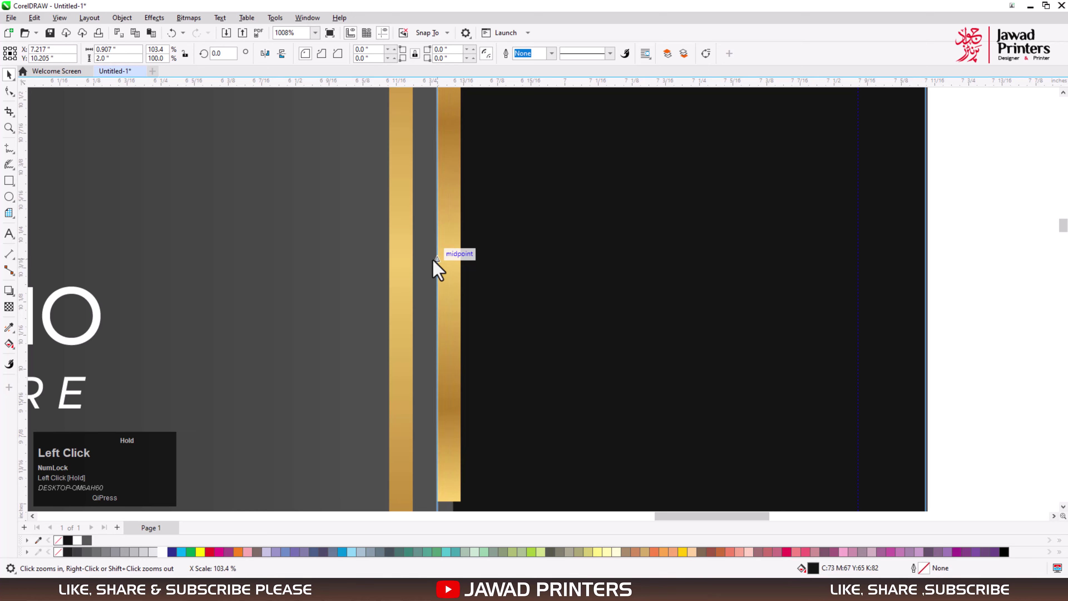
Nudge both gold strips on the back card farther from the black panel, to X 6.581 inches
key(F3)
drag(375, 324, 531, 504)
key(F3)
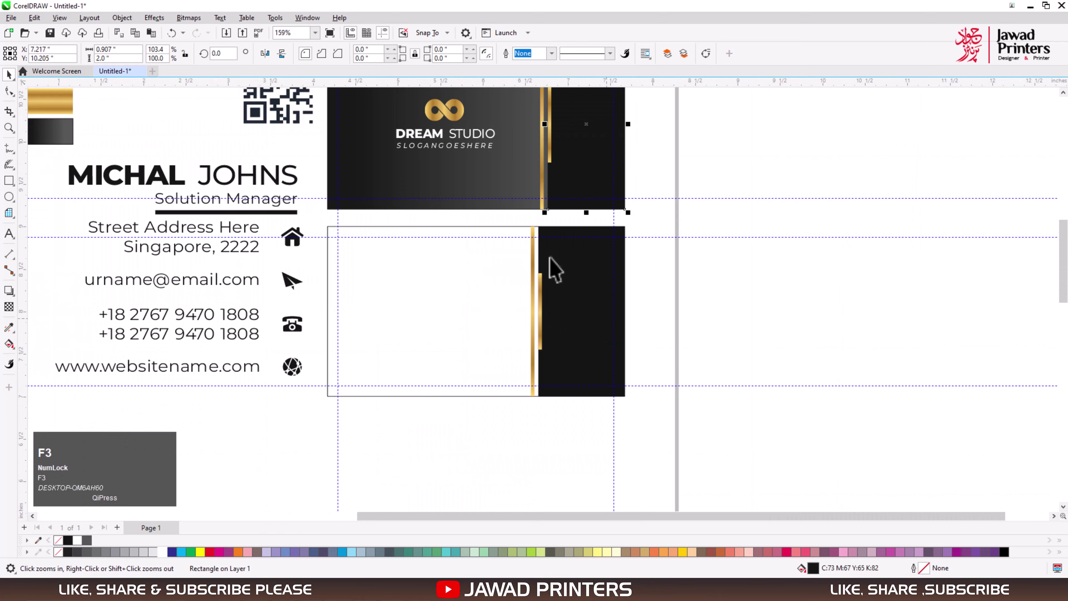
drag(524, 219, 580, 431)
key(Left)
key(Left)
key(Left)
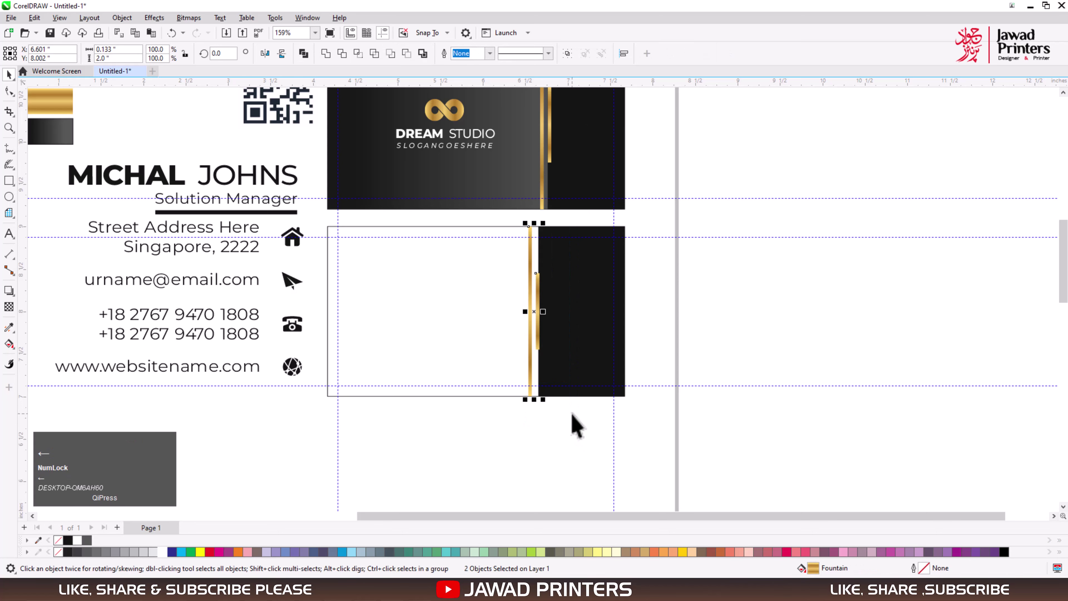
drag(498, 216, 601, 388)
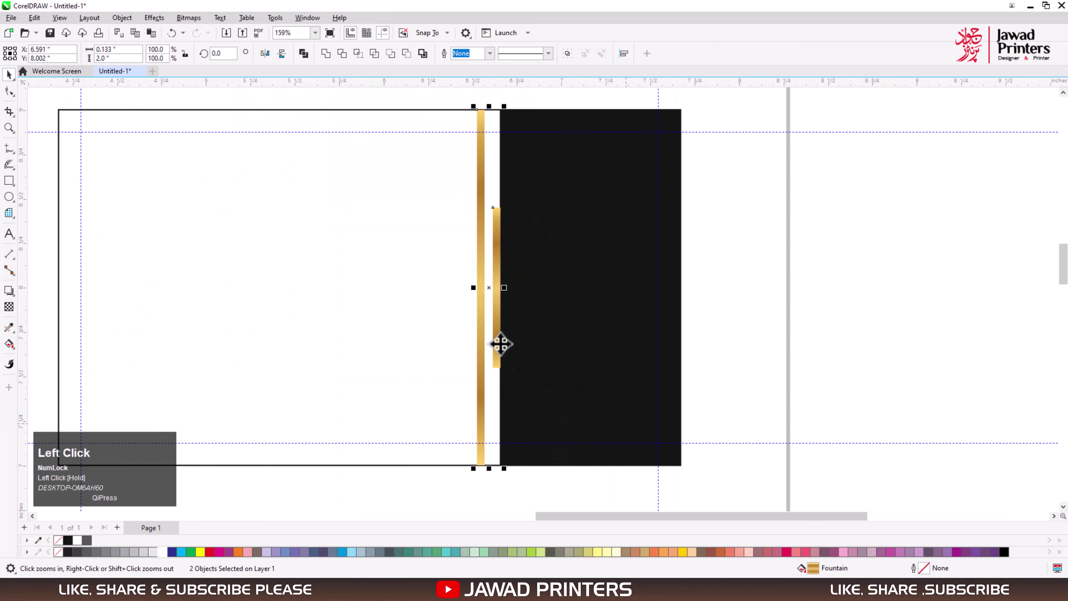
click(465, 284)
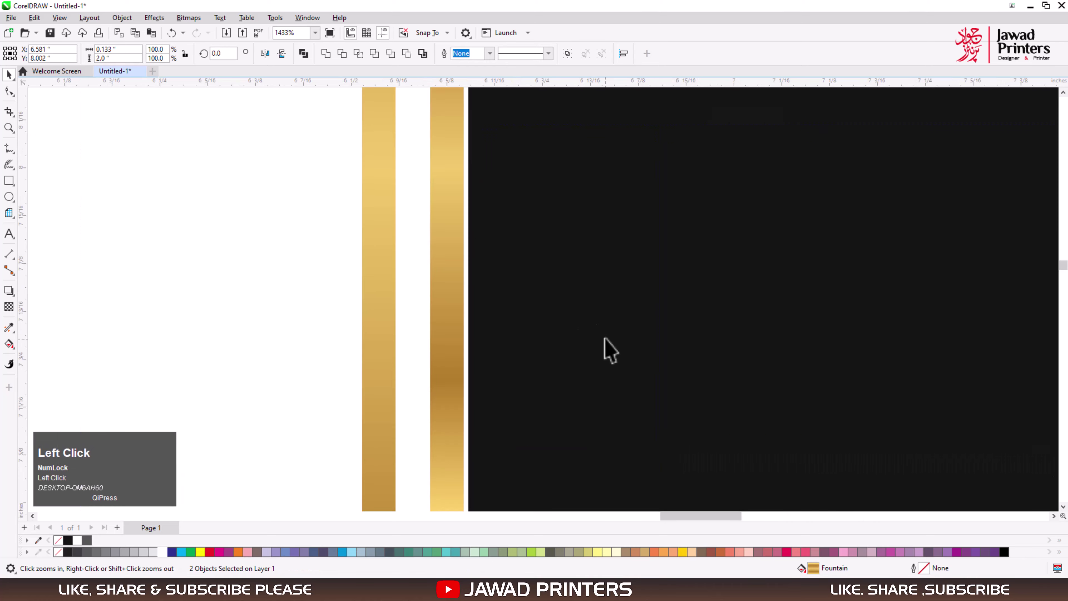
Widen the back card's black panel to about 1.067 inches so it meets the short gold strip
click(471, 168)
drag(465, 166, 427, 166)
key(F4)
key(F2)
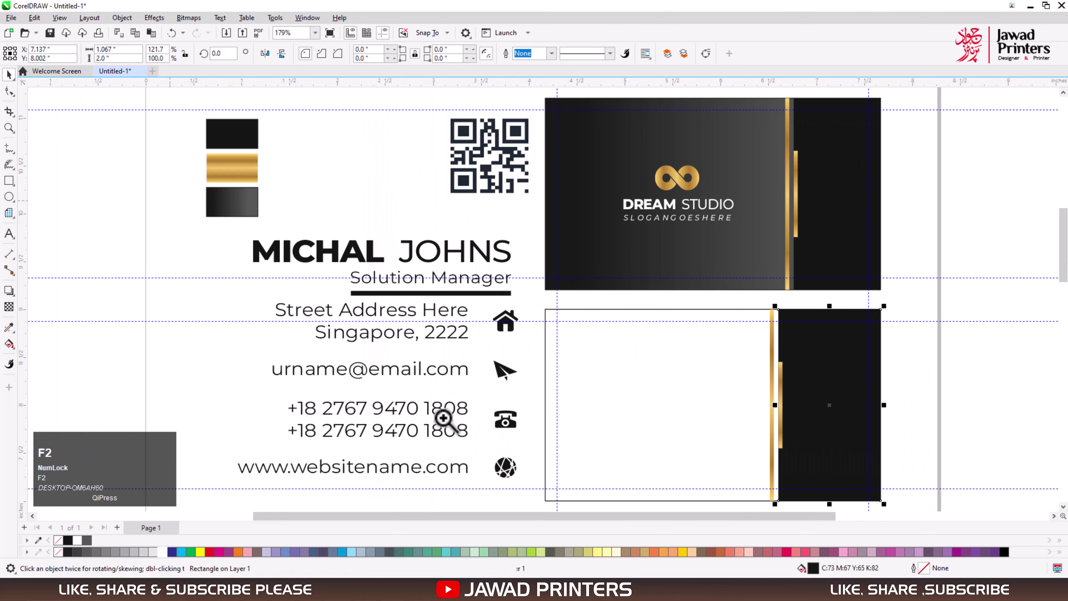
Scale the QR code and its white background together about their centre to about 0.775 by 0.733 inches
key(F3)
drag(353, 289, 745, 536)
click(459, 160)
shift+click(466, 160)
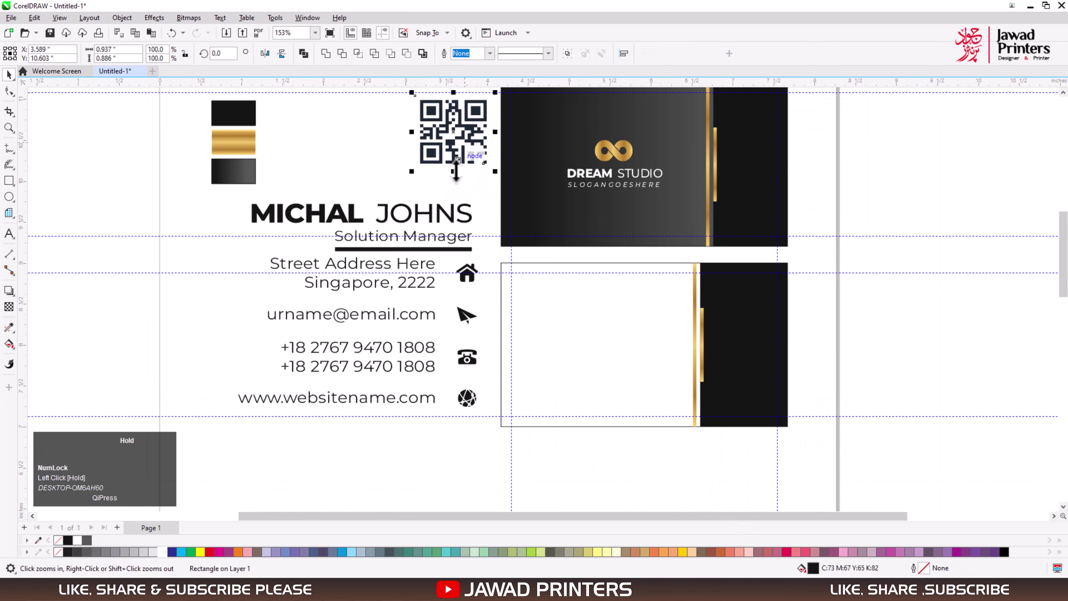
drag(453, 147, 452, 157)
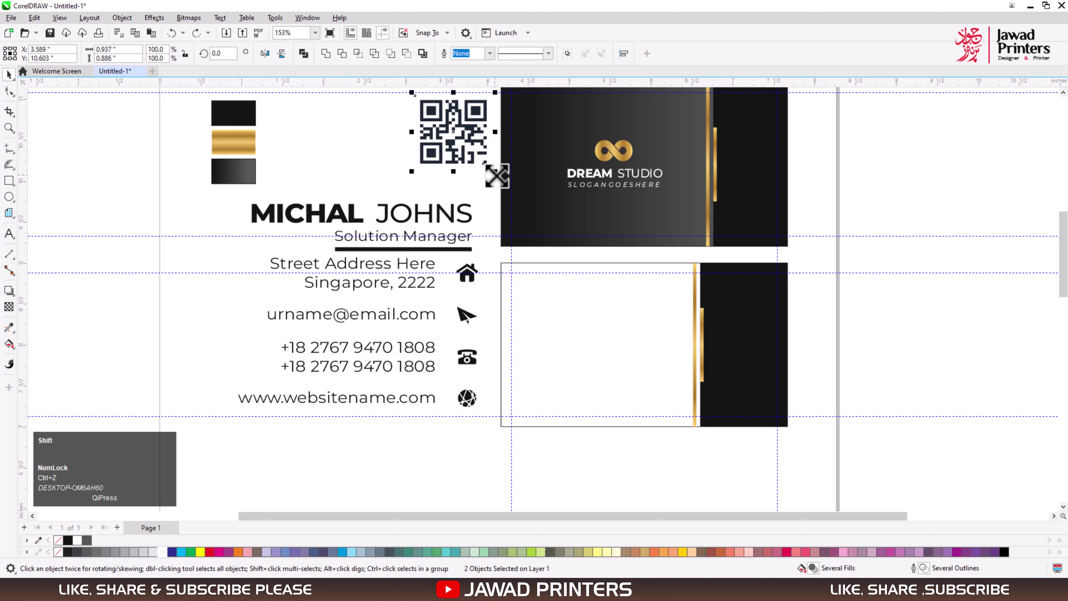
drag(498, 176, 490, 173)
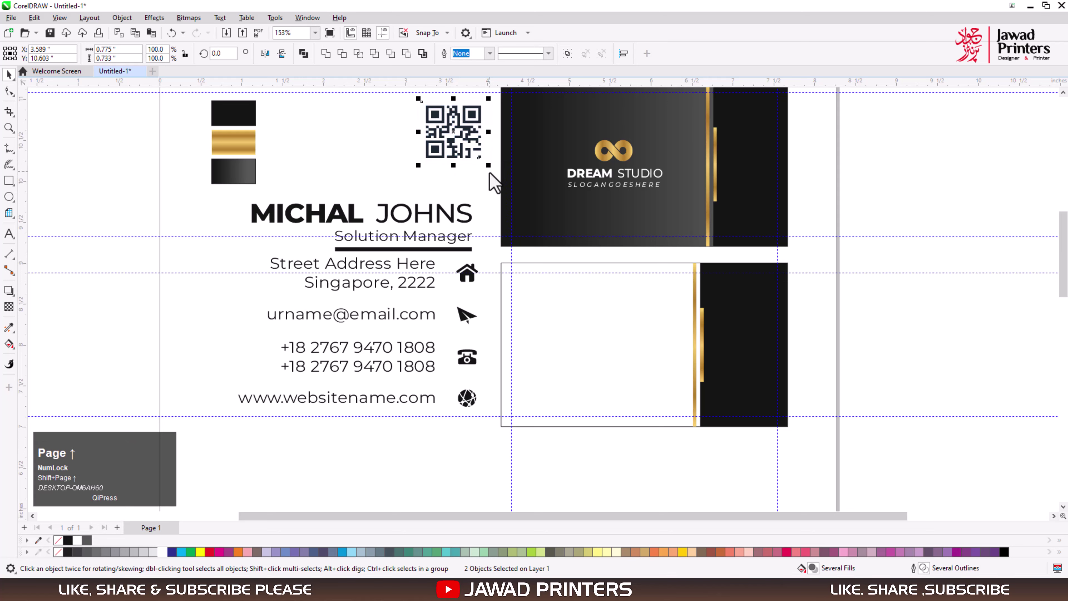
Place the QR code and its background on the back card's black panel and shrink them to about 0.488 by 0.461 inches
drag(450, 136, 737, 343)
drag(672, 290, 822, 404)
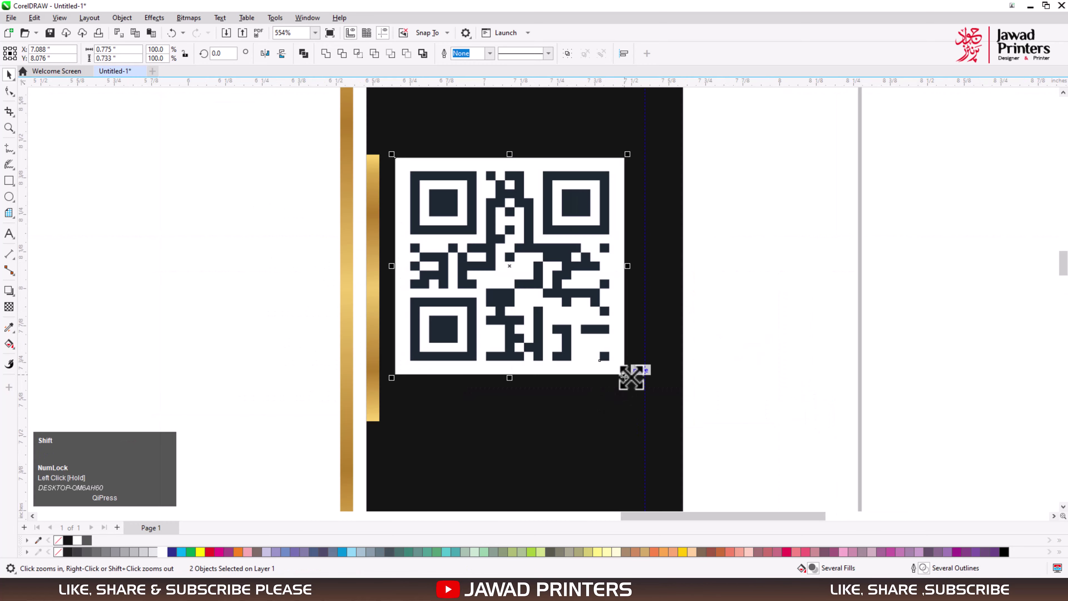
drag(628, 378, 588, 343)
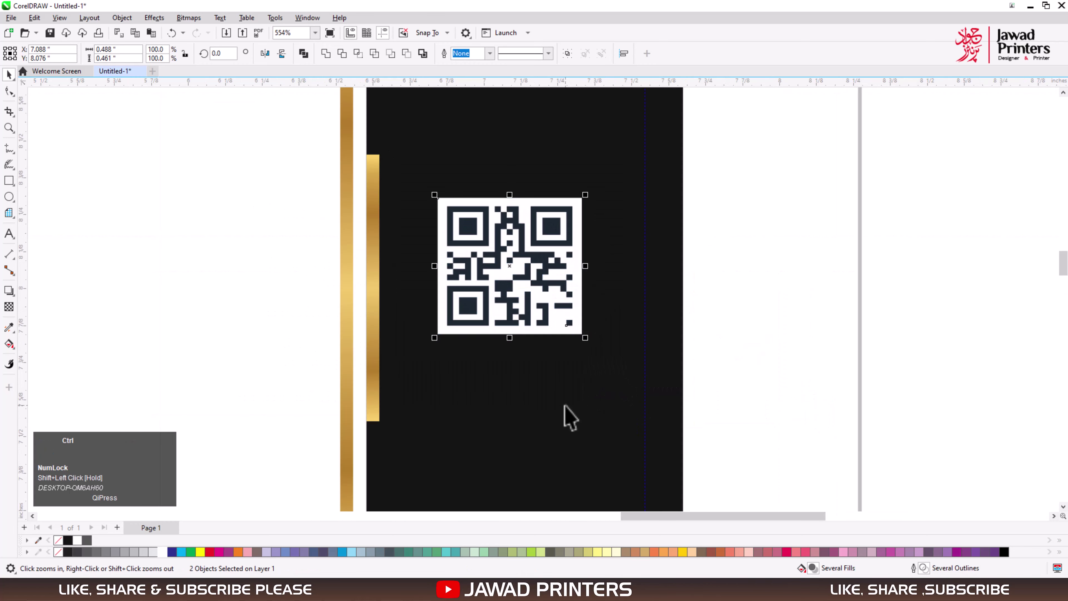
Group the QR code with its background, centre it on the back card's black panel and resize it to about 0.51 inches wide
shift+click(568, 418)
key(c)
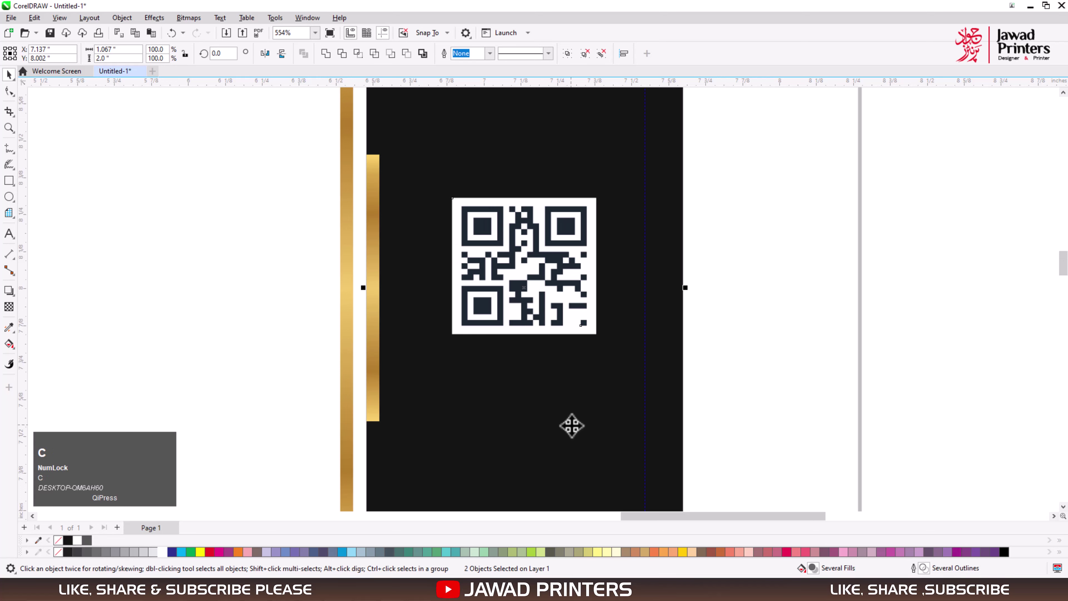
key(e)
click(588, 347)
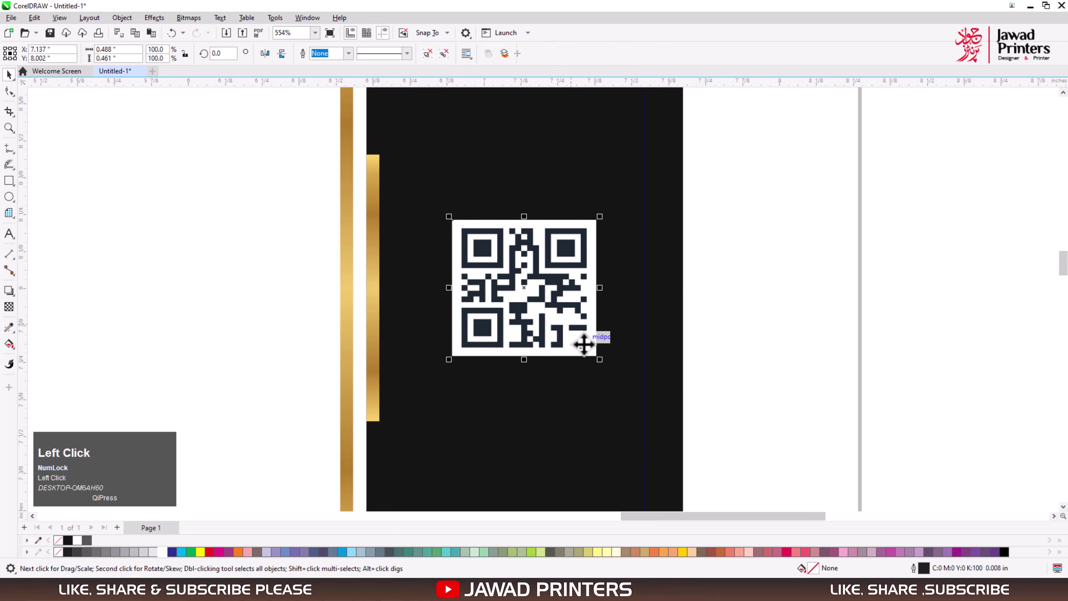
drag(599, 359, 571, 333)
key(F3)
key(F3)
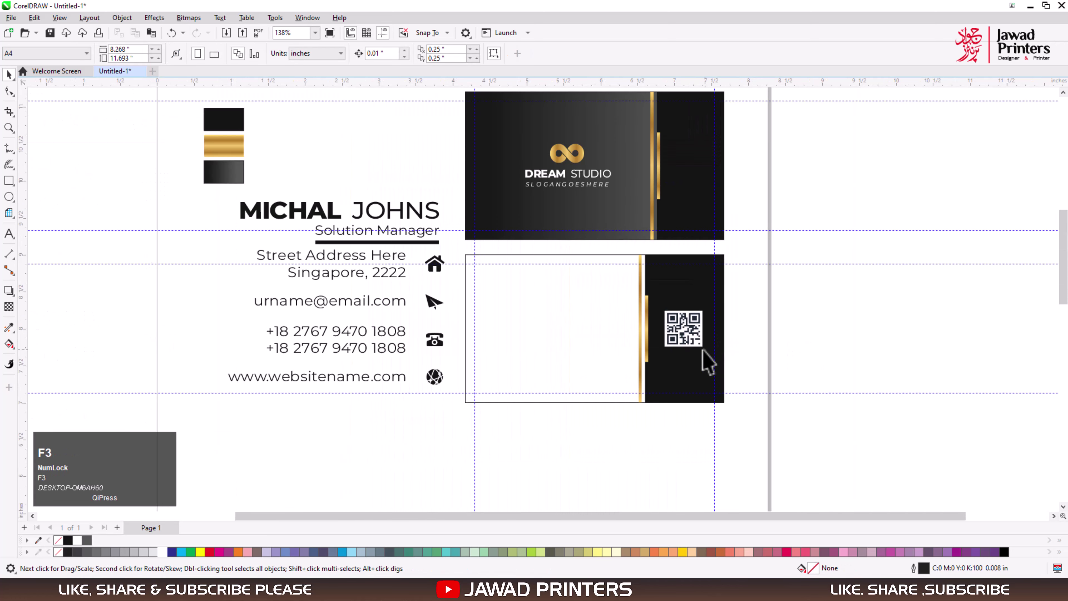
Scale down the name heading, contact lines and icons together until the name heading is about 2.04 inches wide
key(F2)
drag(143, 173, 669, 406)
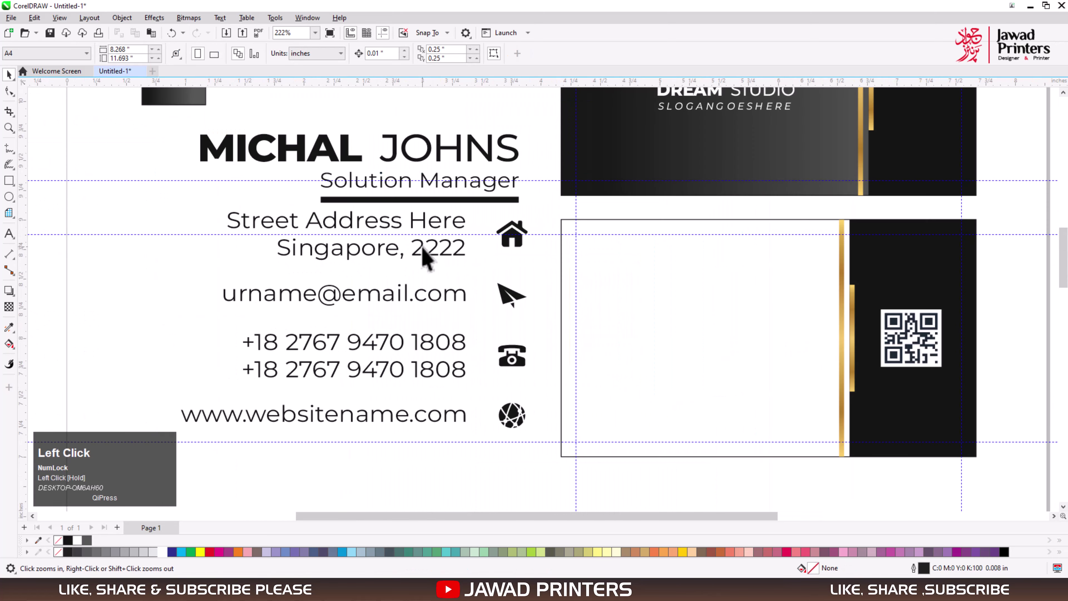
drag(464, 213, 529, 352)
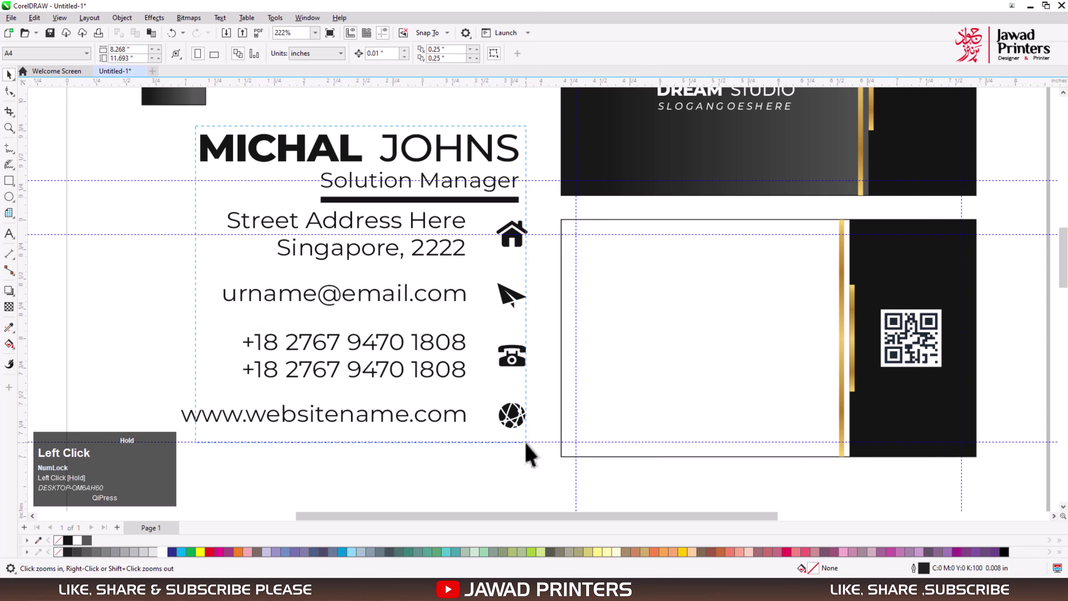
drag(528, 454, 532, 206)
drag(129, 119, 348, 375)
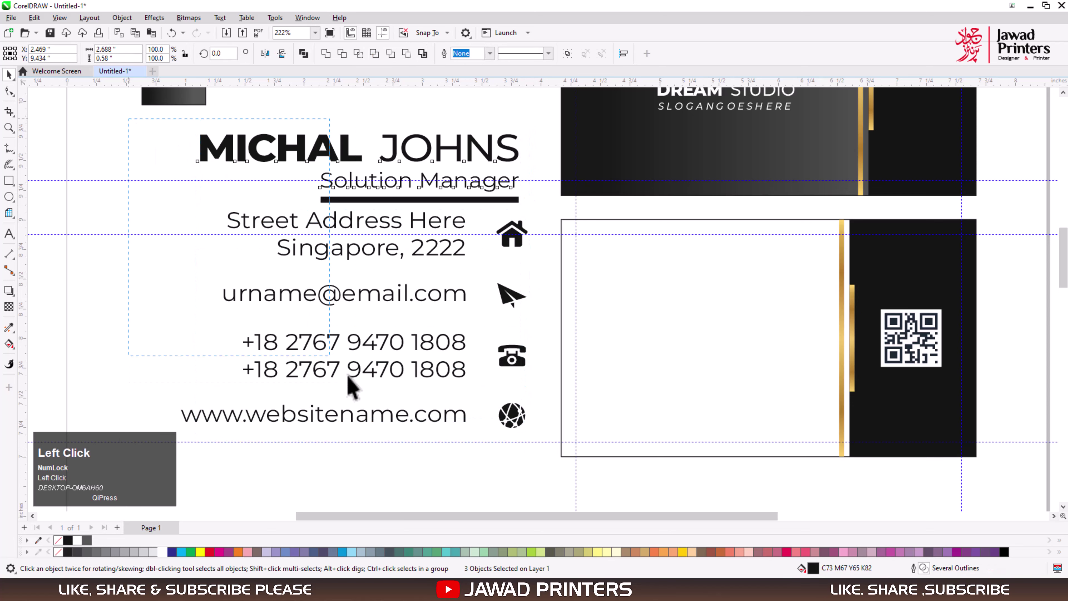
drag(503, 444, 173, 303)
click(172, 303)
click(472, 182)
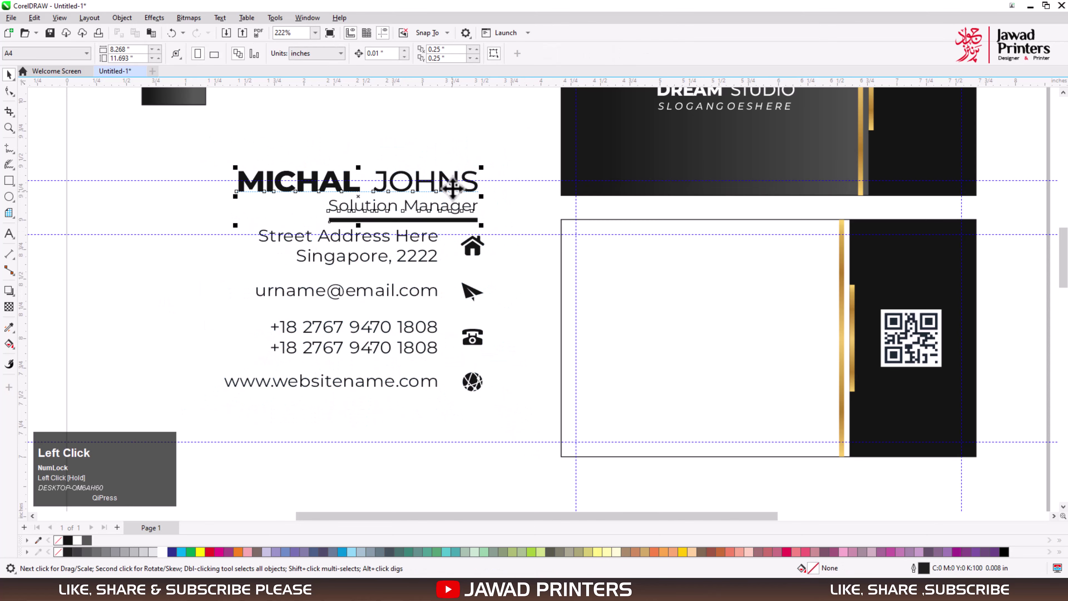
mouse_move(477, 179)
mouse_down()
mouse_move(544, 213)
mouse_move(462, 193)
mouse_up()
key(ctrl+z)
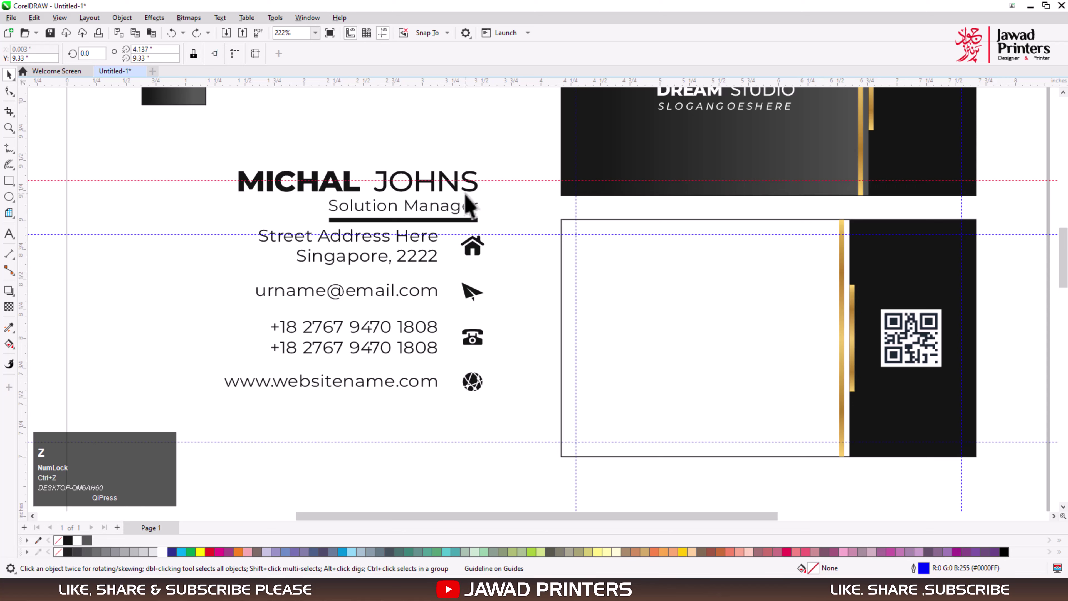
Move the name, job title and underline onto the back card's upper white area and scale them to about 1.306 by 0.282 inches
drag(494, 157, 311, 225)
drag(225, 233, 226, 234)
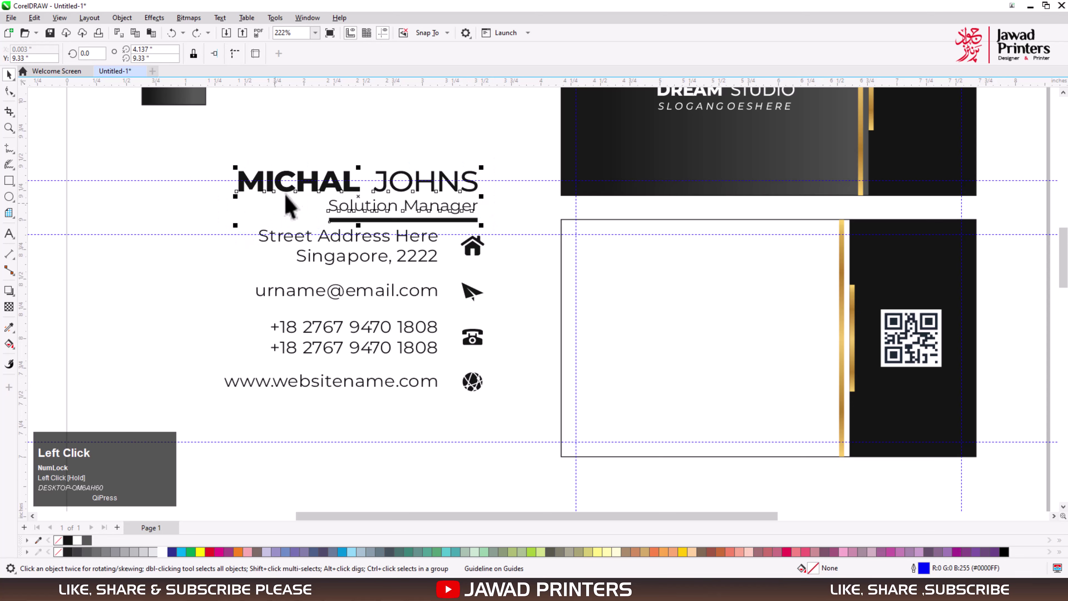
drag(286, 195, 638, 267)
drag(588, 301, 672, 281)
Reposition the name, job title and underline on the back card to X 5.69 and Y 8.595 inches
key(F2)
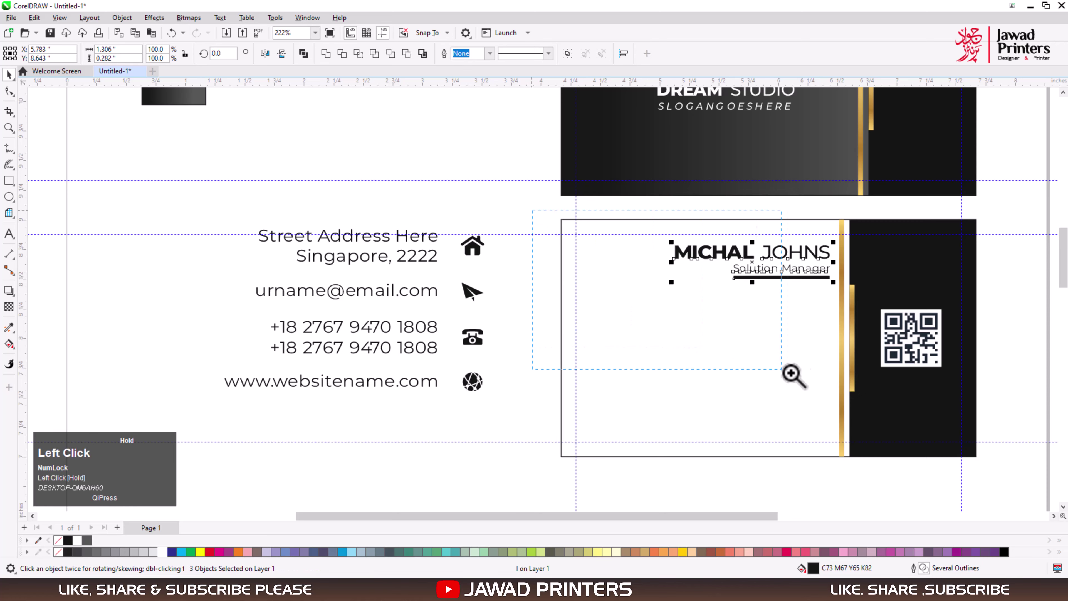
click(794, 305)
key(ctrl+z)
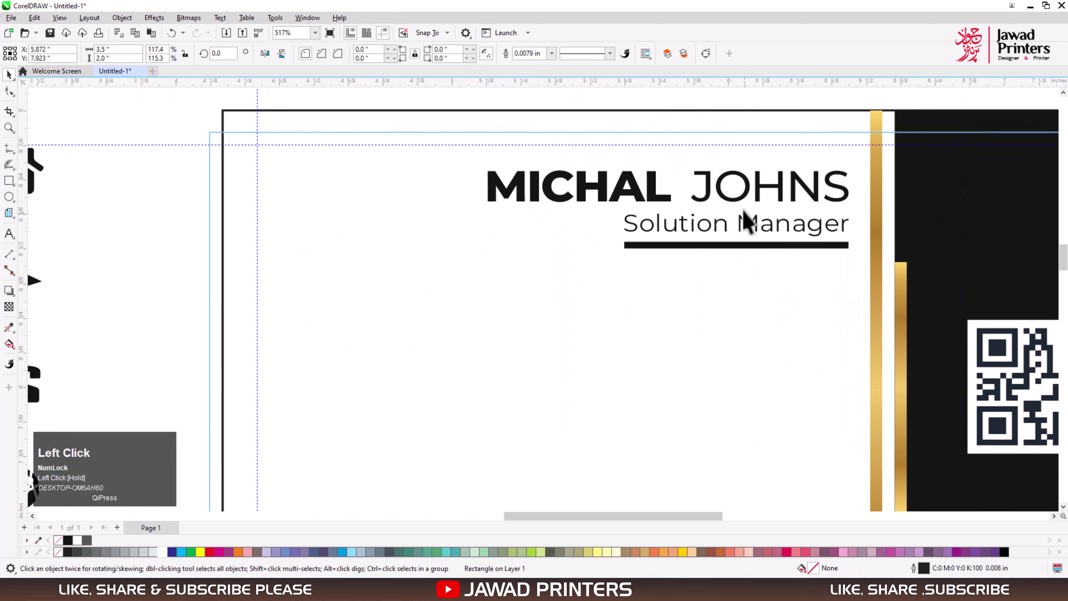
drag(202, 157, 877, 262)
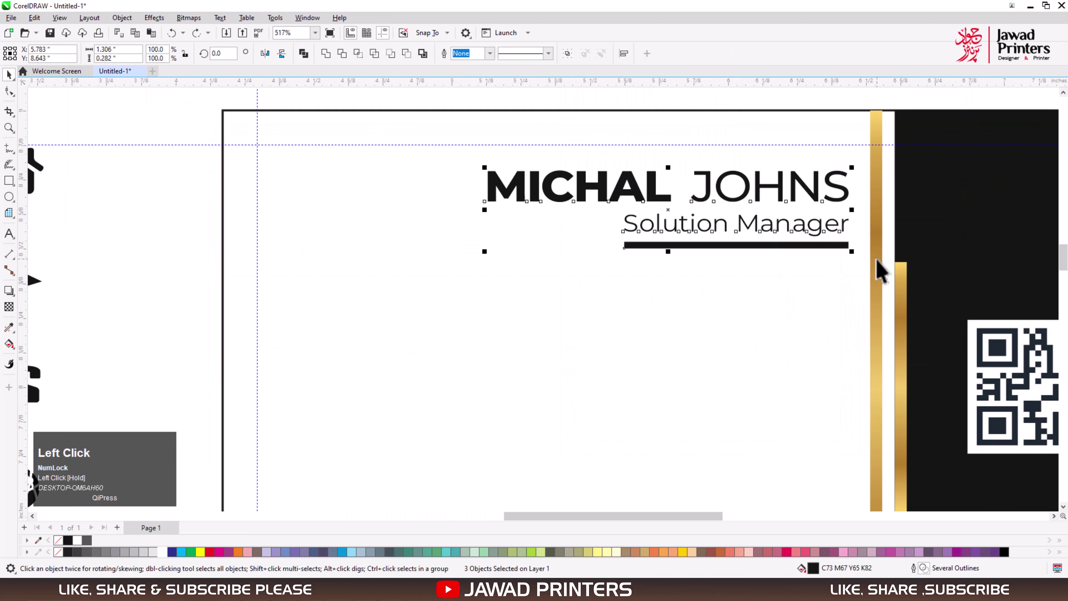
drag(779, 186, 752, 203)
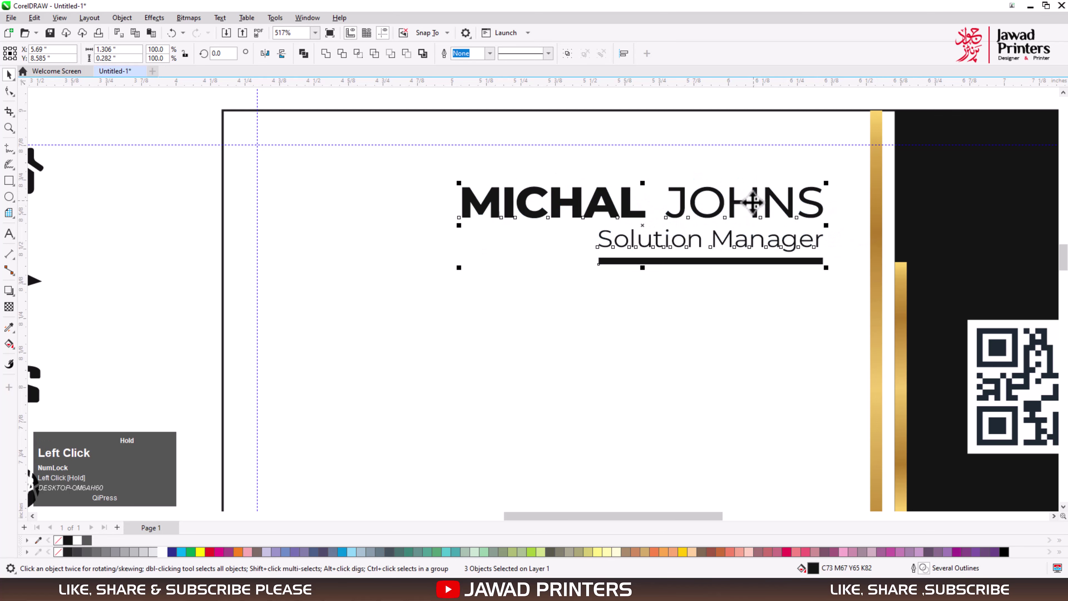
key(Up)
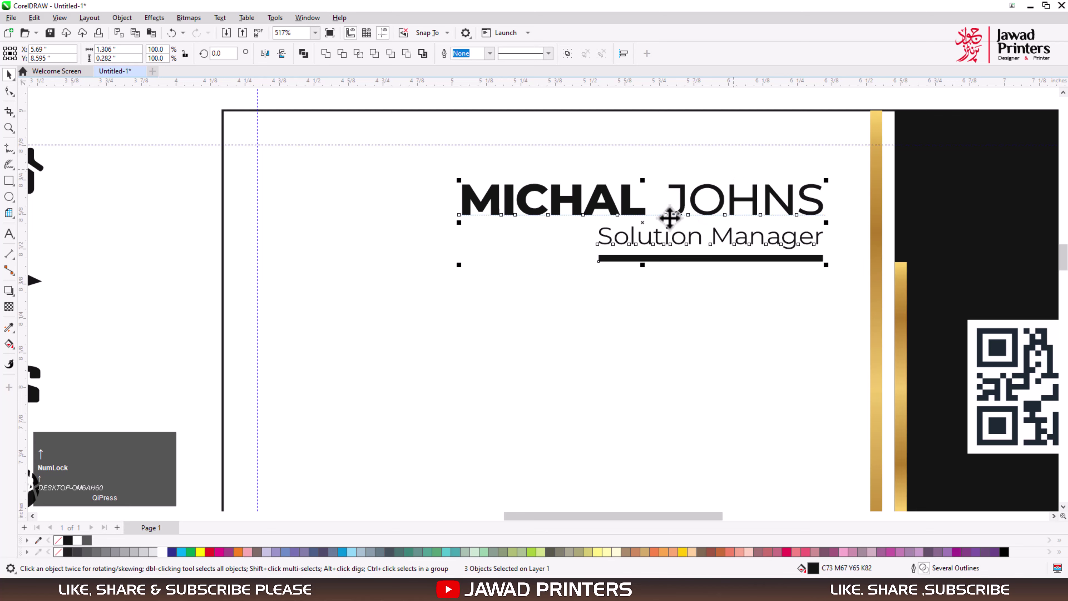
Copy the gold fountain fill from the tall strip to the underline below the job title with the Attributes eyedropper
click(621, 258)
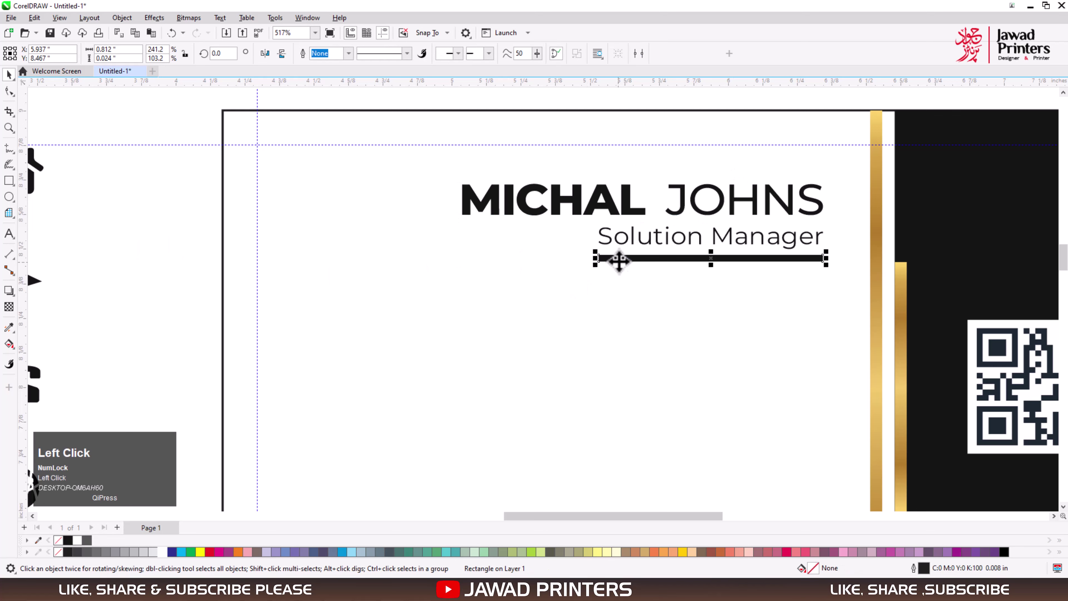
click(9, 327)
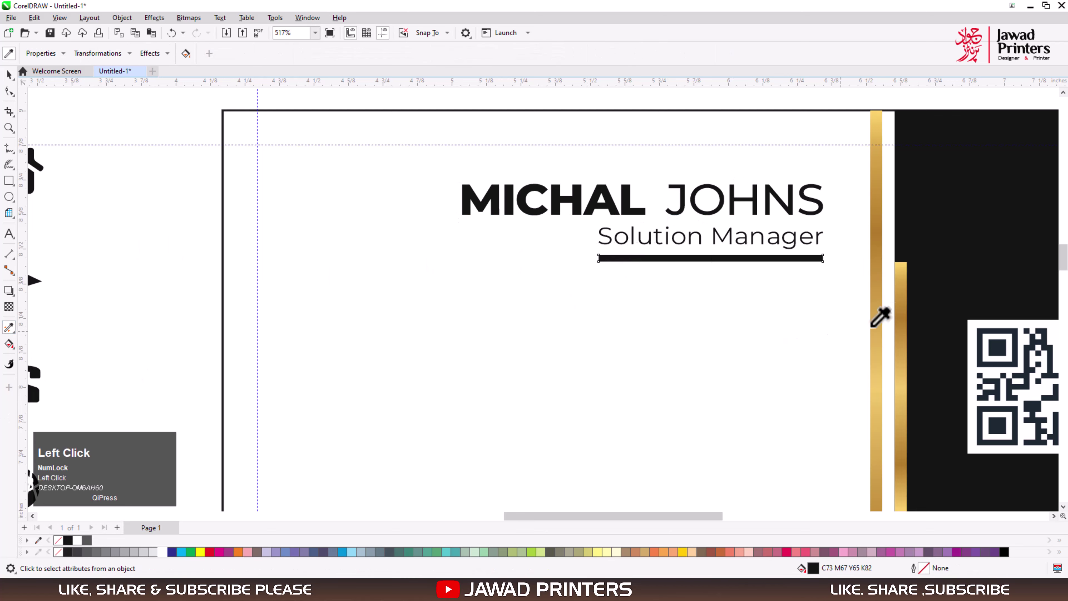
click(730, 257)
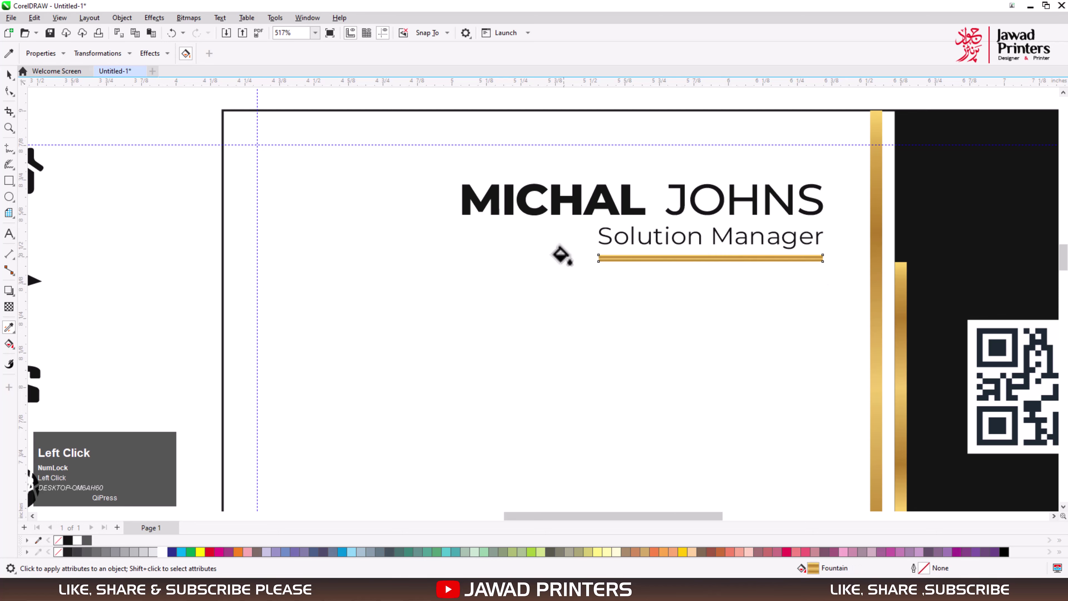
key(z)
drag(562, 231, 860, 309)
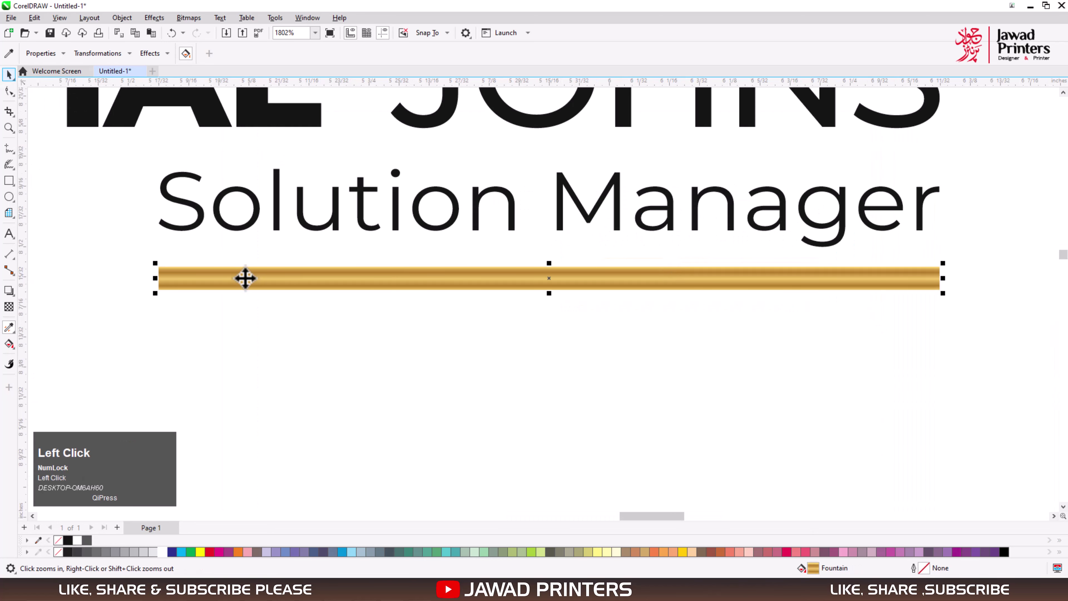